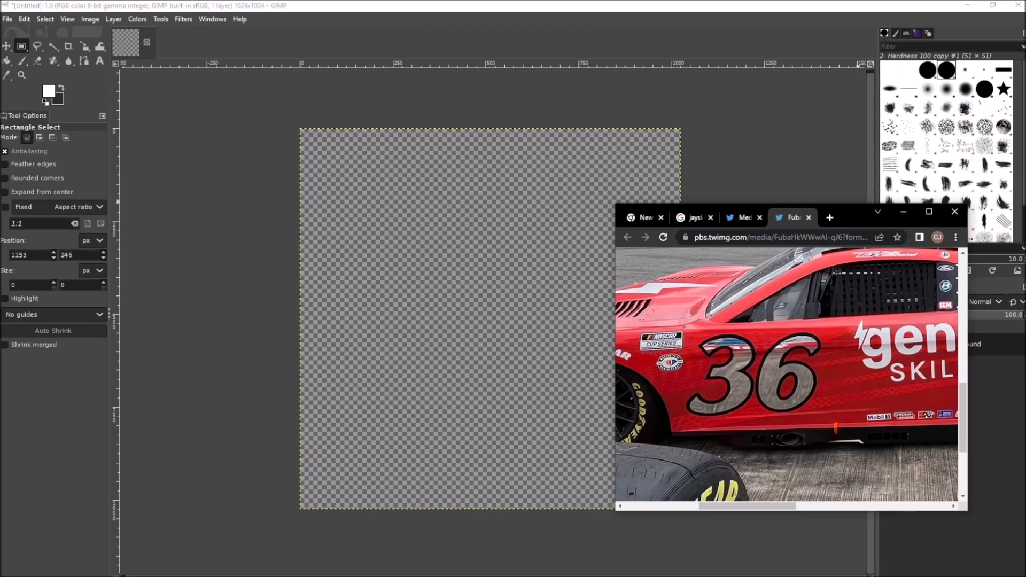
# - Minimize the browser window with the reference car photo to clear the canvas area
pyautogui.press('super+shift+s')
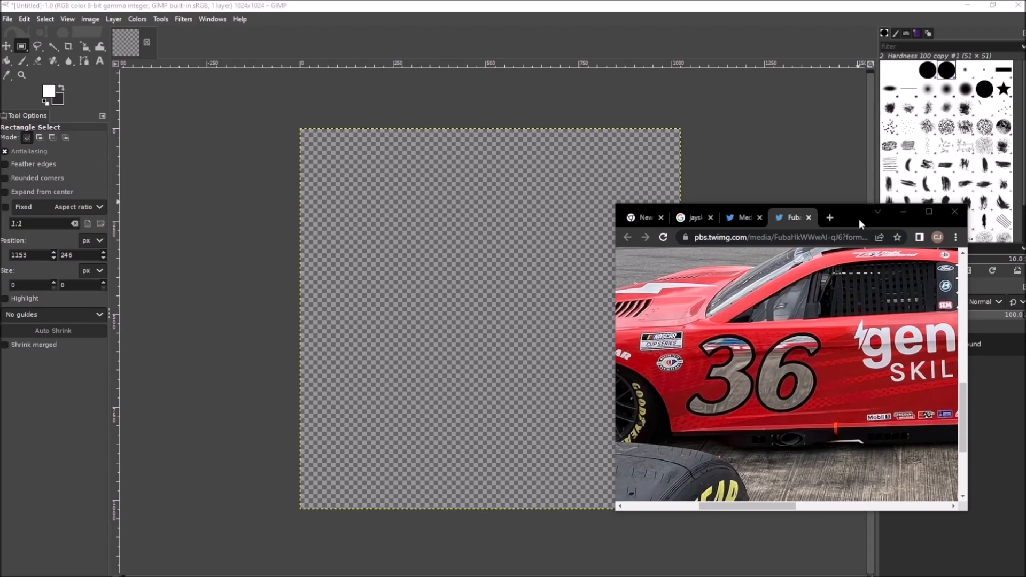
pyautogui.moveTo(858, 219); pyautogui.dragTo(880, 248)
pyautogui.click(924, 240)
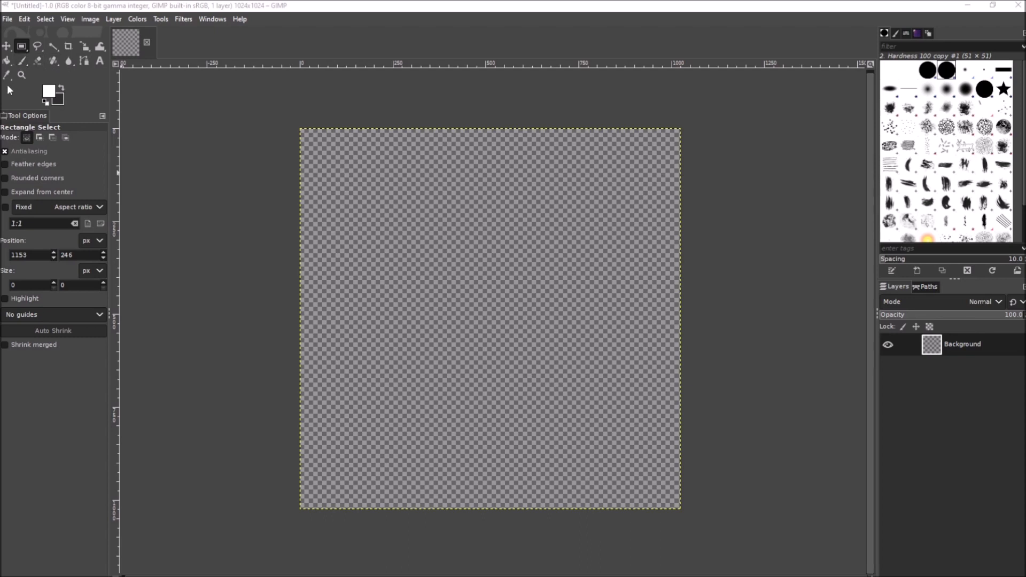
# - Fill the Background layer with white and swap the foreground and background colors
pyautogui.click(7, 61)
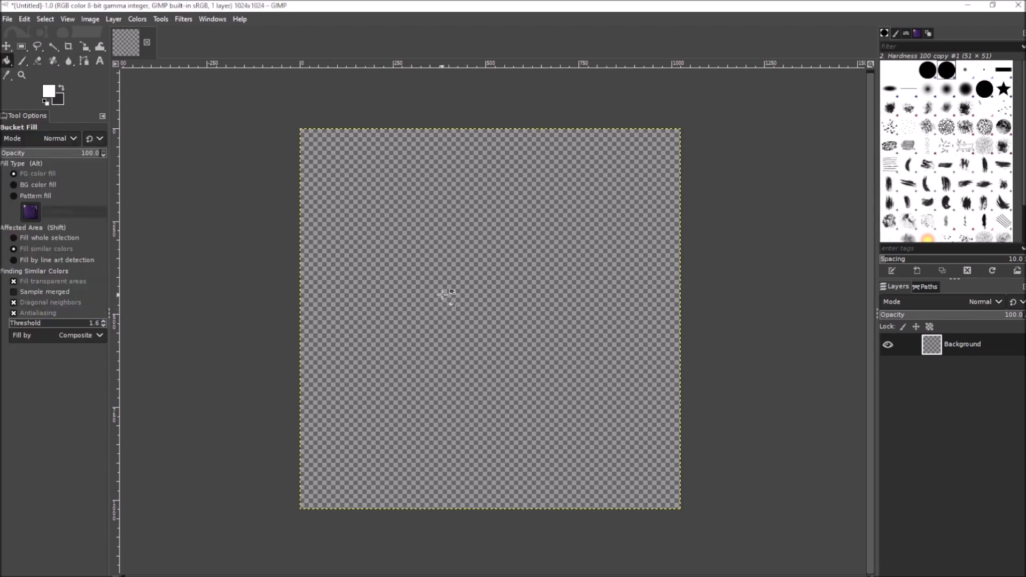
pyautogui.click(444, 293)
pyautogui.click(62, 90)
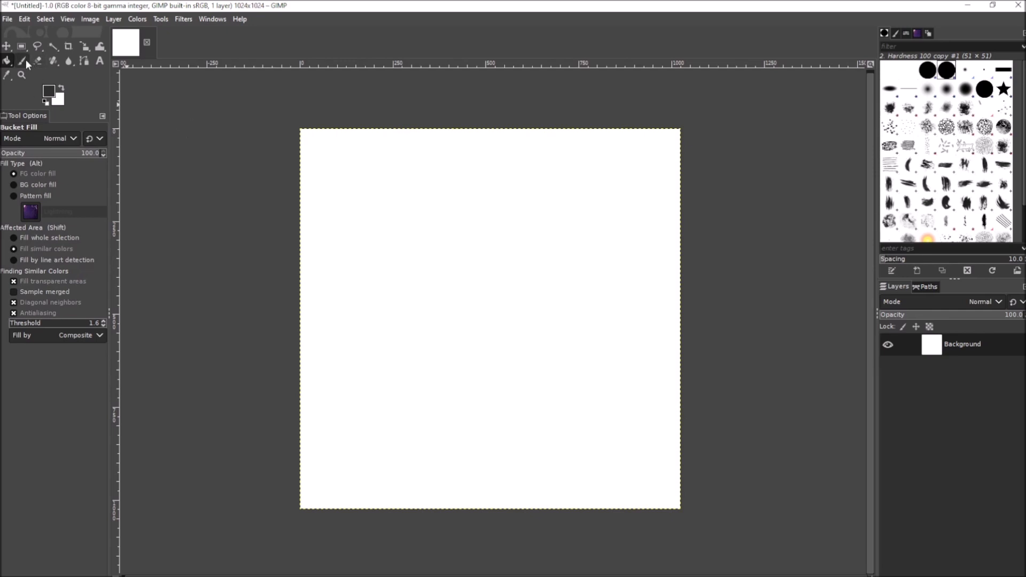
# - Paint a soft dark round spot in the canvas's upper middle and a wide horizontal stroke below it with the size 478 paintbrush
pyautogui.click(23, 60)
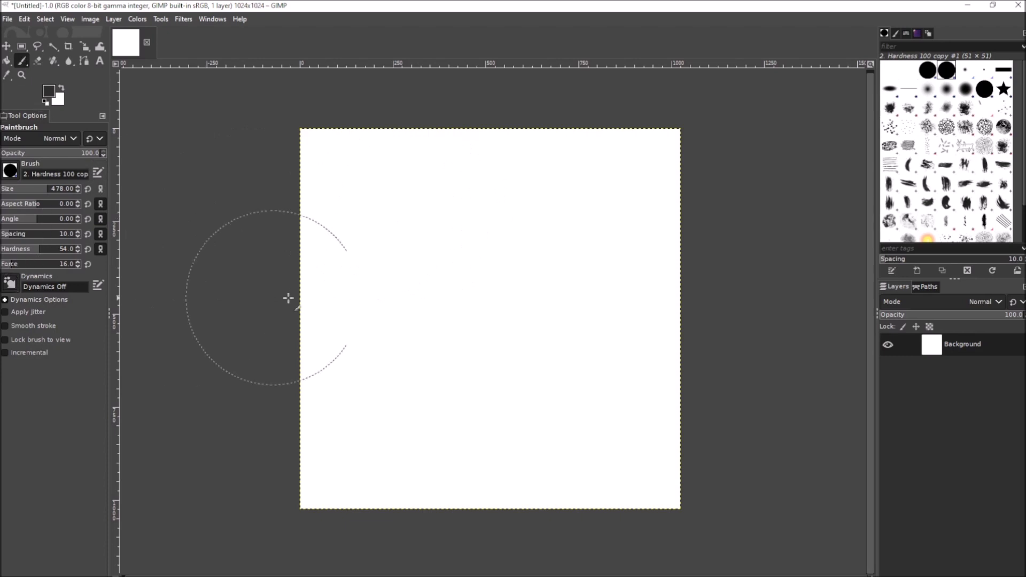
pyautogui.moveTo(468, 275)
pyautogui.mouseDown()
pyautogui.moveTo(458, 298)
pyautogui.moveTo(501, 286)
pyautogui.moveTo(476, 297)
pyautogui.mouseUp()
pyautogui.hotkey('ctrl', 'z')
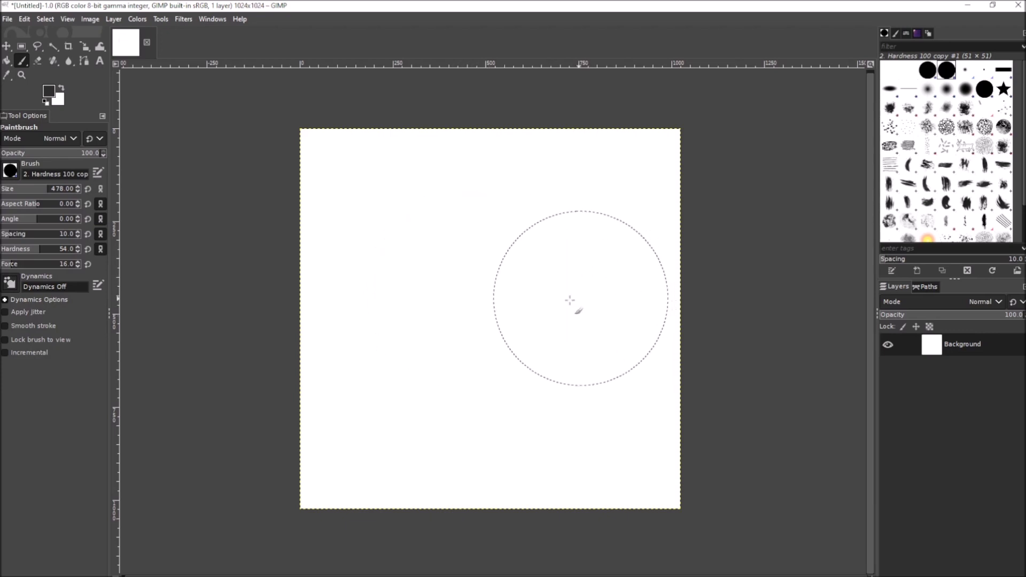
pyautogui.moveTo(495, 268); pyautogui.dragTo(495, 268)
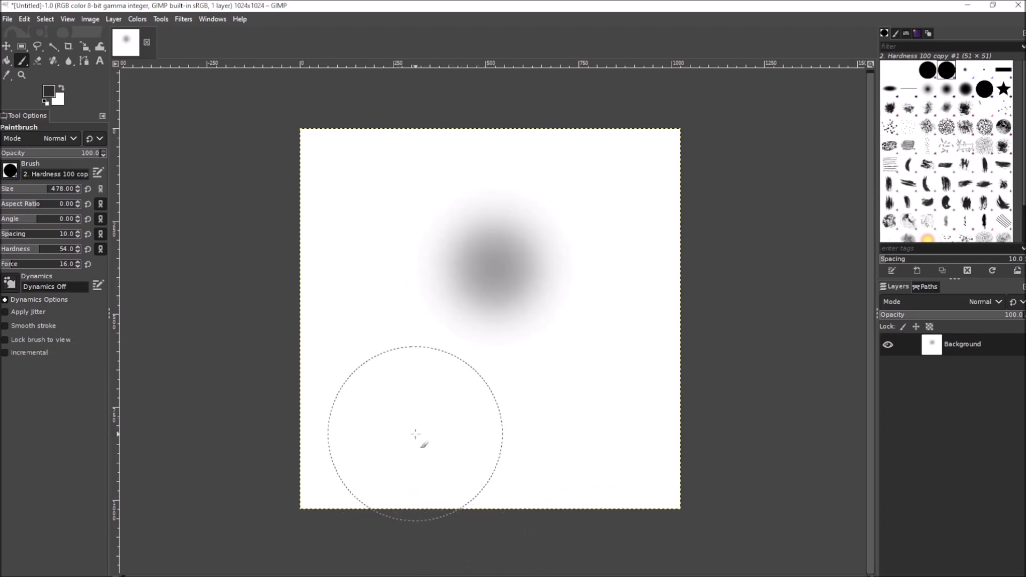
pyautogui.moveTo(403, 432); pyautogui.dragTo(583, 434)
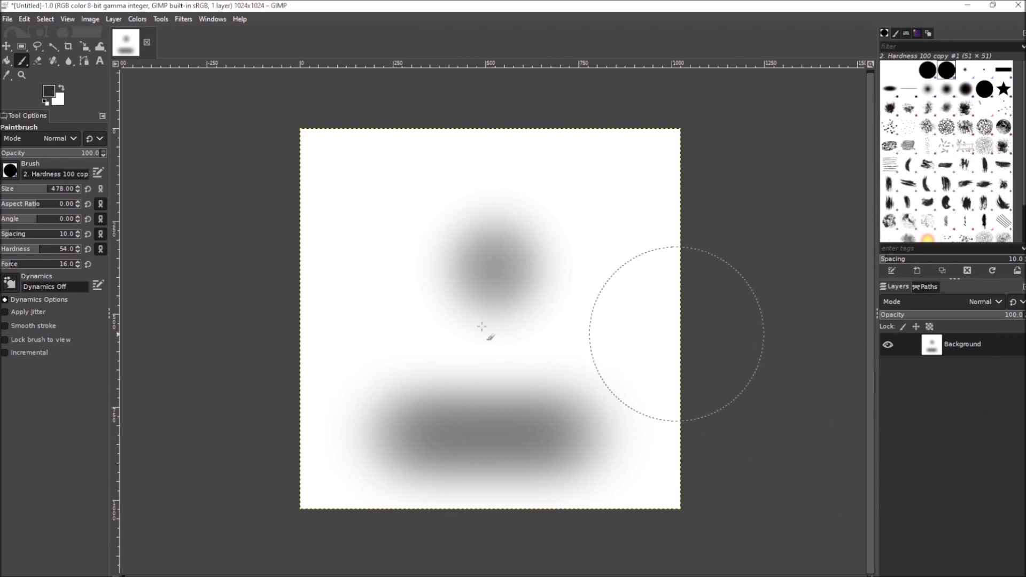
pyautogui.click(50, 98)
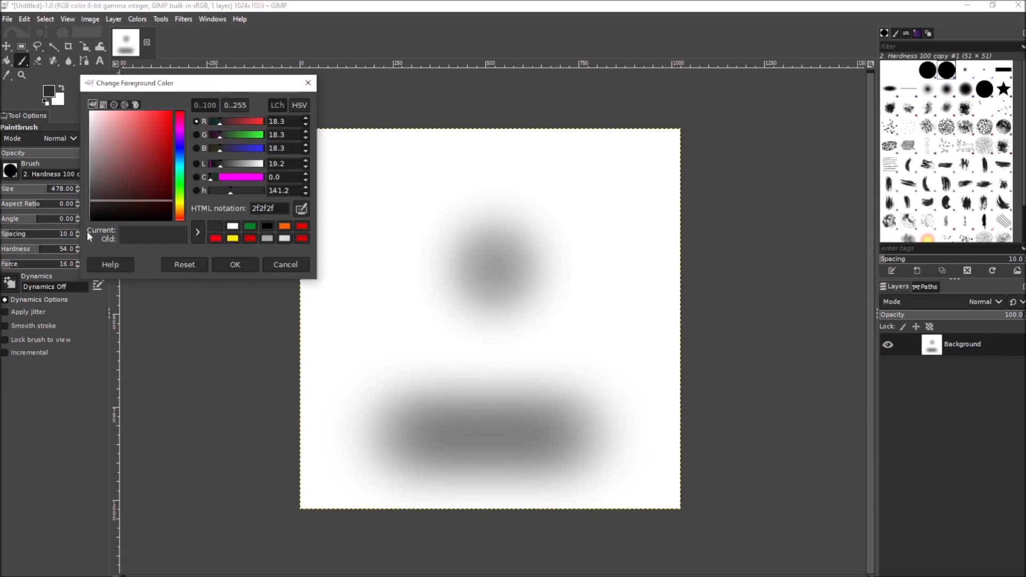
pyautogui.click(217, 264)
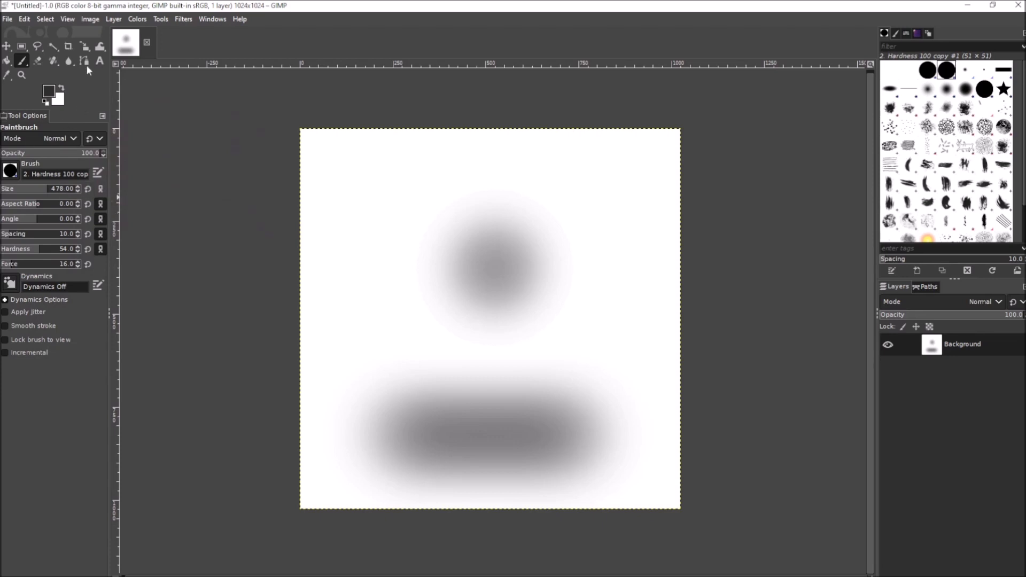
# - Apply the Newsprint filter to the painted shapes with a Circle pattern and a period of 23.72
pyautogui.click(181, 20)
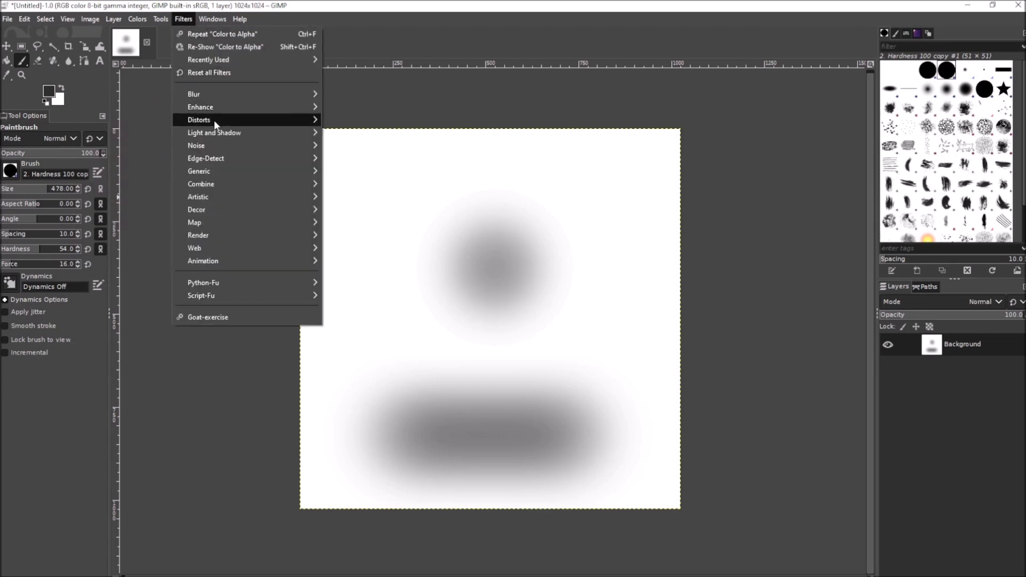
pyautogui.moveTo(214, 122)
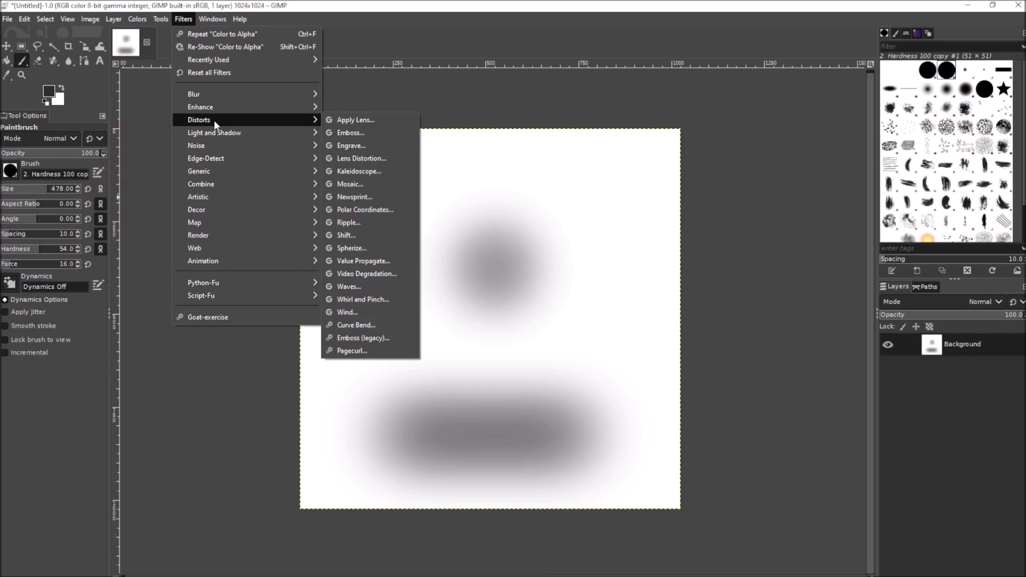
pyautogui.click(355, 197)
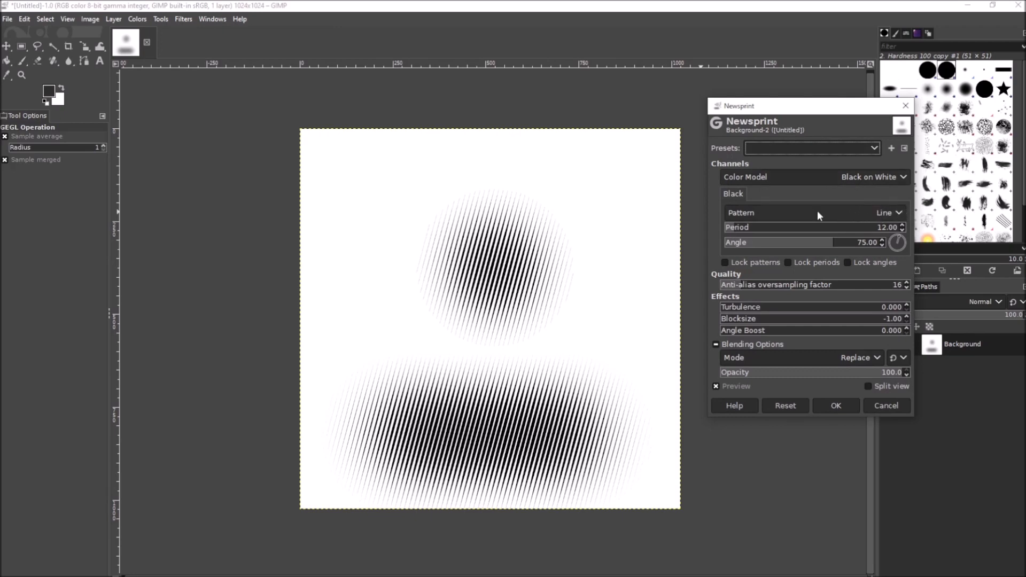
pyautogui.click(870, 210)
pyautogui.click(755, 236)
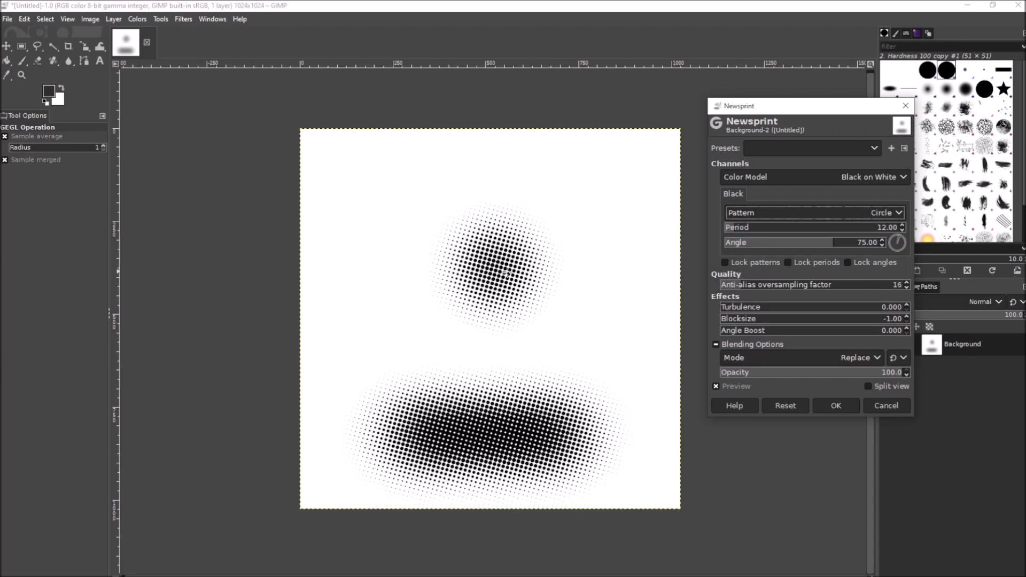
pyautogui.moveTo(731, 229)
pyautogui.mouseDown()
pyautogui.moveTo(760, 229)
pyautogui.moveTo(717, 228)
pyautogui.moveTo(745, 229)
pyautogui.mouseUp()
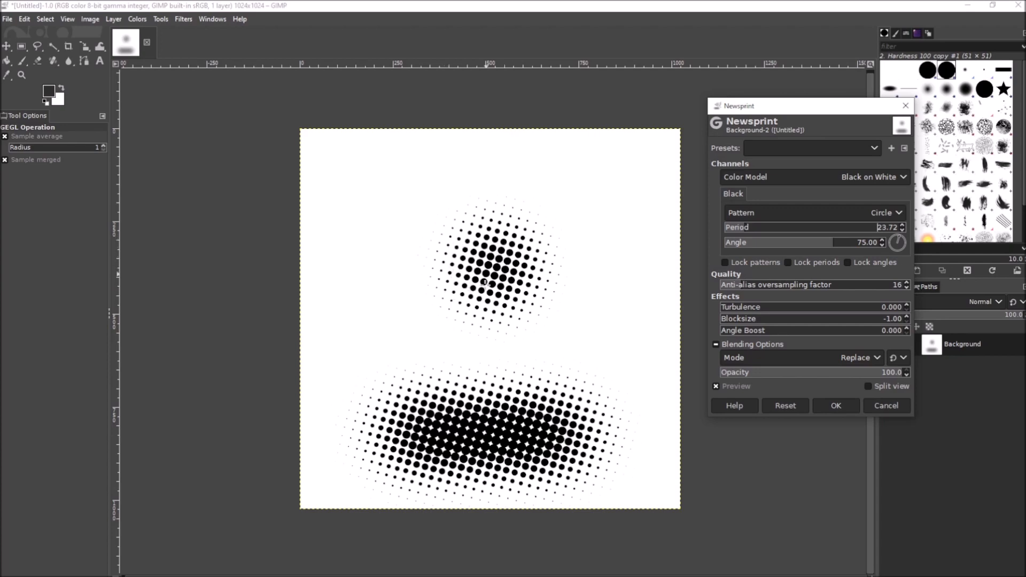
pyautogui.click(827, 406)
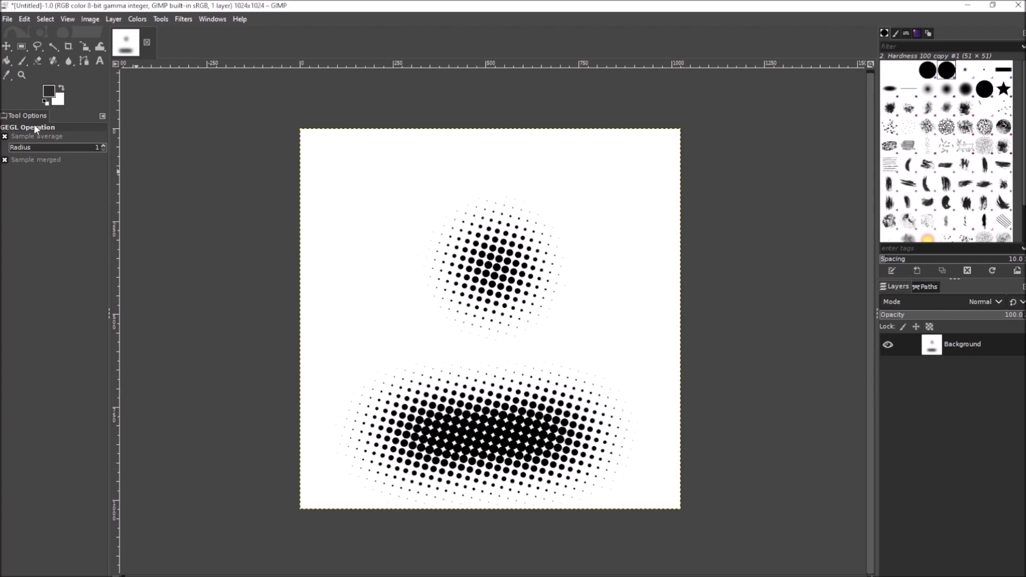
# - Make the white background transparent with Color to Alpha, using a transparency threshold of 0.049 and an opacity threshold of 1.000
pyautogui.click(137, 19)
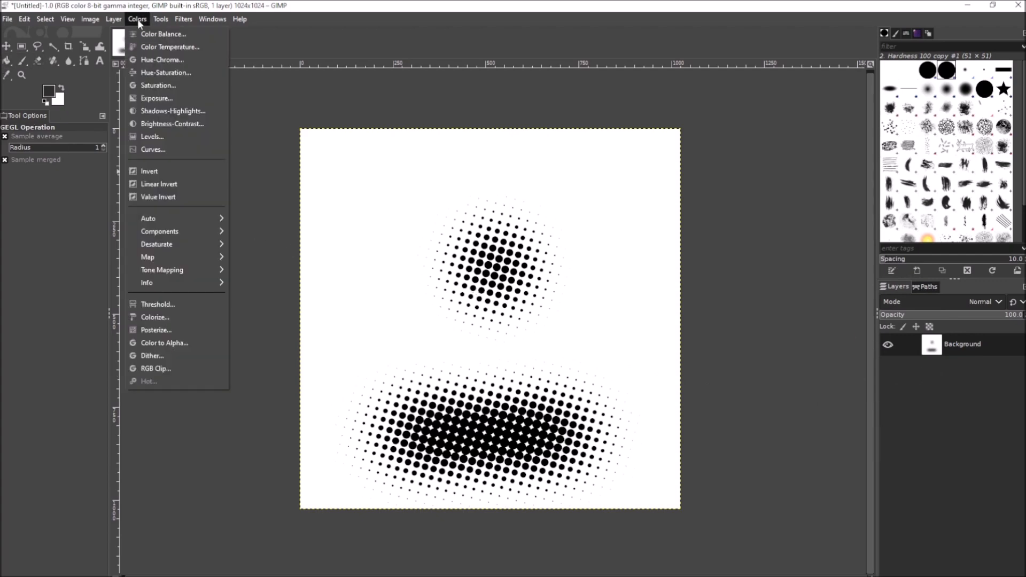
pyautogui.click(175, 345)
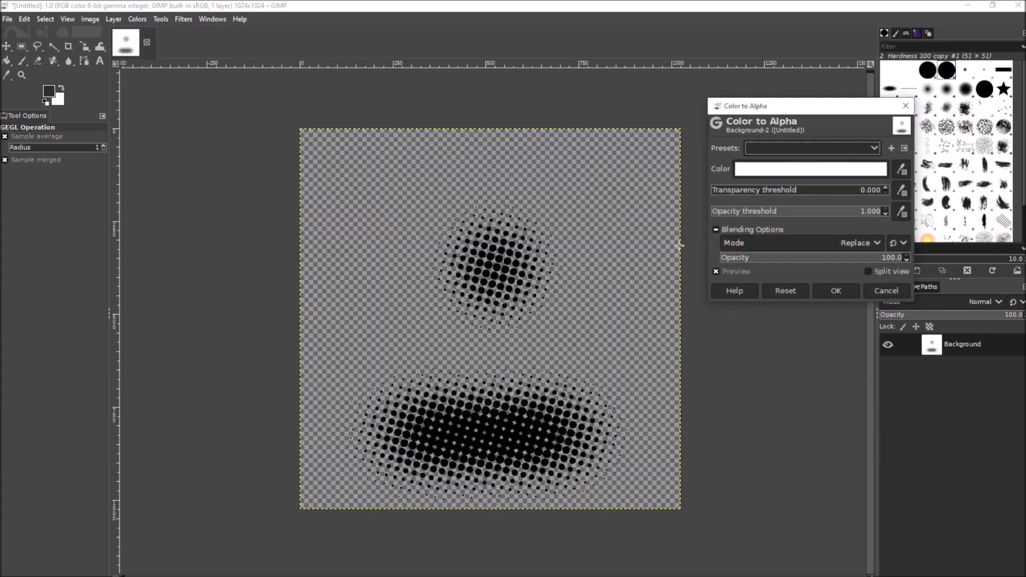
pyautogui.click(720, 193)
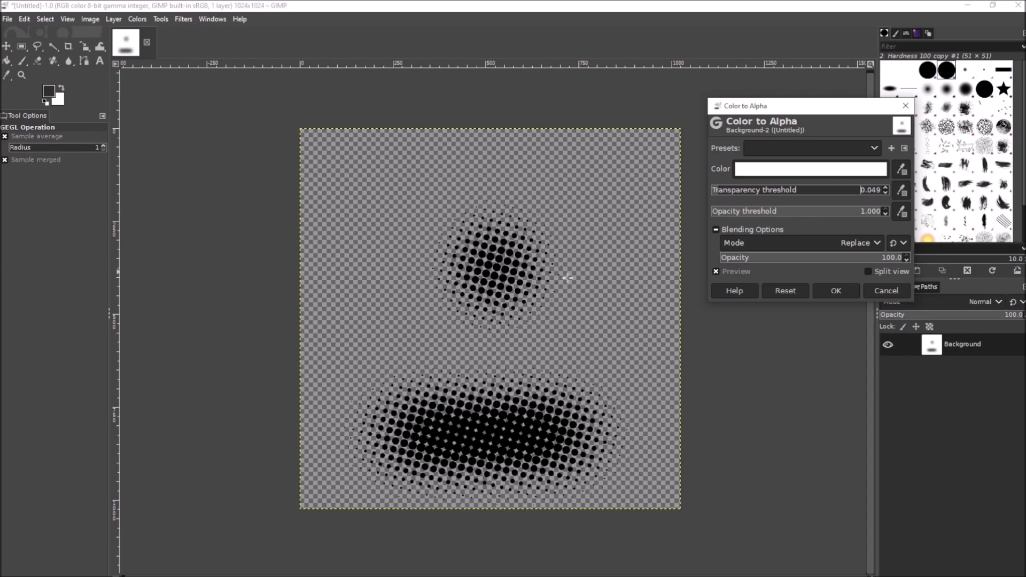
pyautogui.click(859, 214)
pyautogui.click(866, 212)
pyautogui.scroll(3, 531, 261)
pyautogui.scroll(3, 508, 279)
pyautogui.click(885, 213)
pyautogui.moveTo(886, 213); pyautogui.dragTo(885, 235)
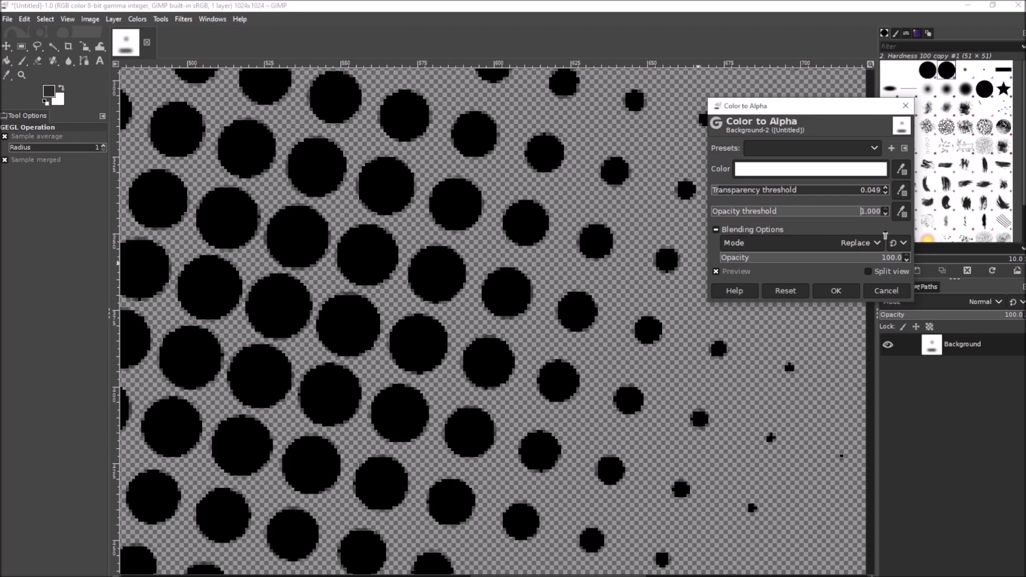
pyautogui.scroll(-2, 563, 300)
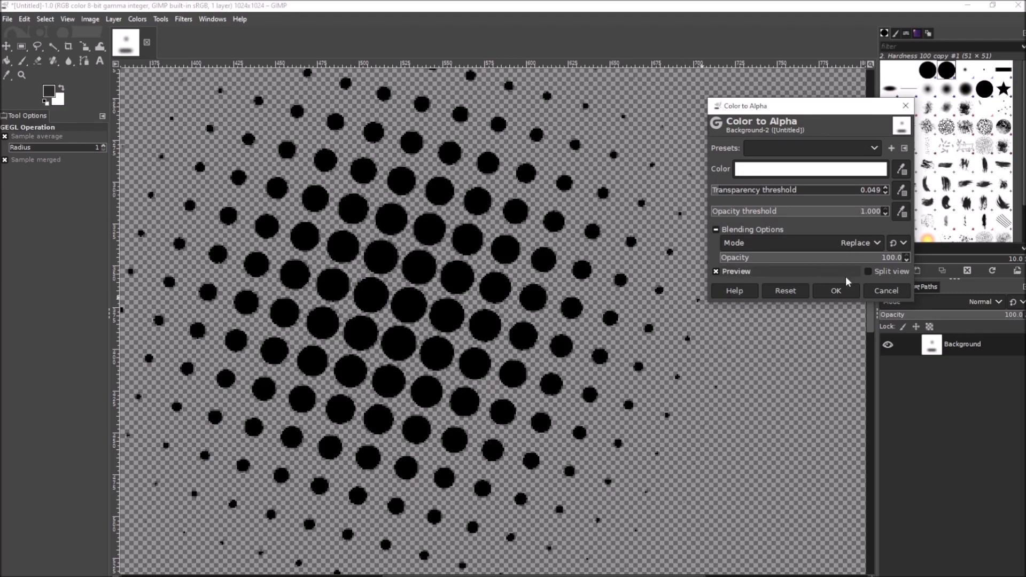
pyautogui.click(836, 292)
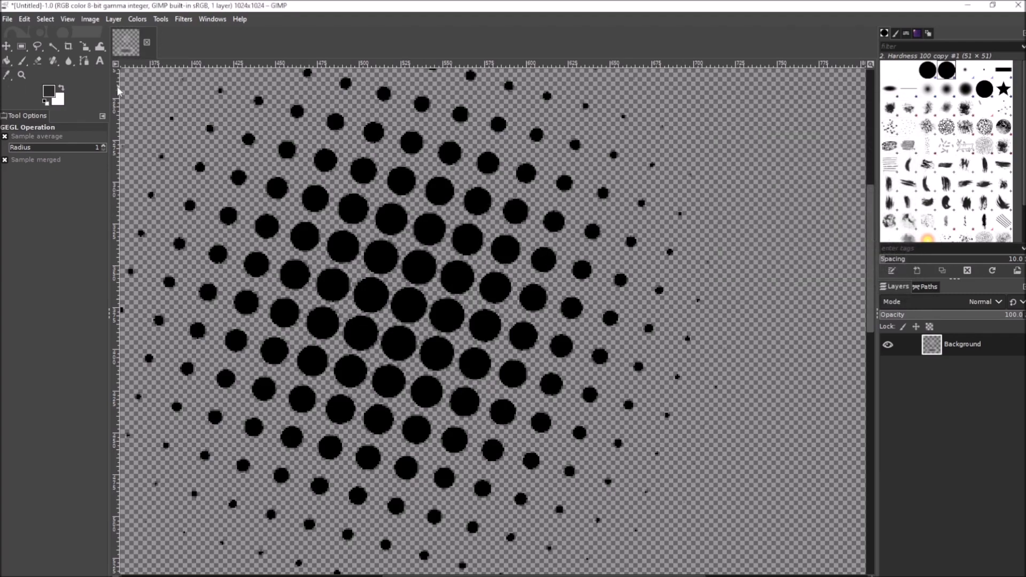
# - Set the foreground color to red, d80000
pyautogui.click(47, 93)
pyautogui.moveTo(148, 180); pyautogui.dragTo(174, 126)
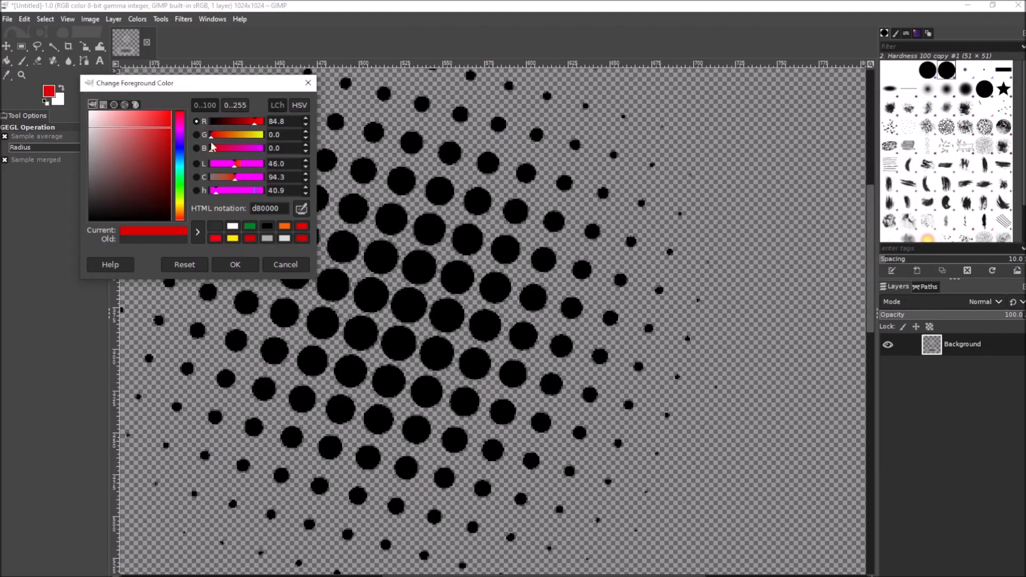
pyautogui.click(231, 264)
# - With the layer's alpha channel locked, paint the upper halftone circle red using a paintbrush with hardness and force at 100
pyautogui.click(22, 60)
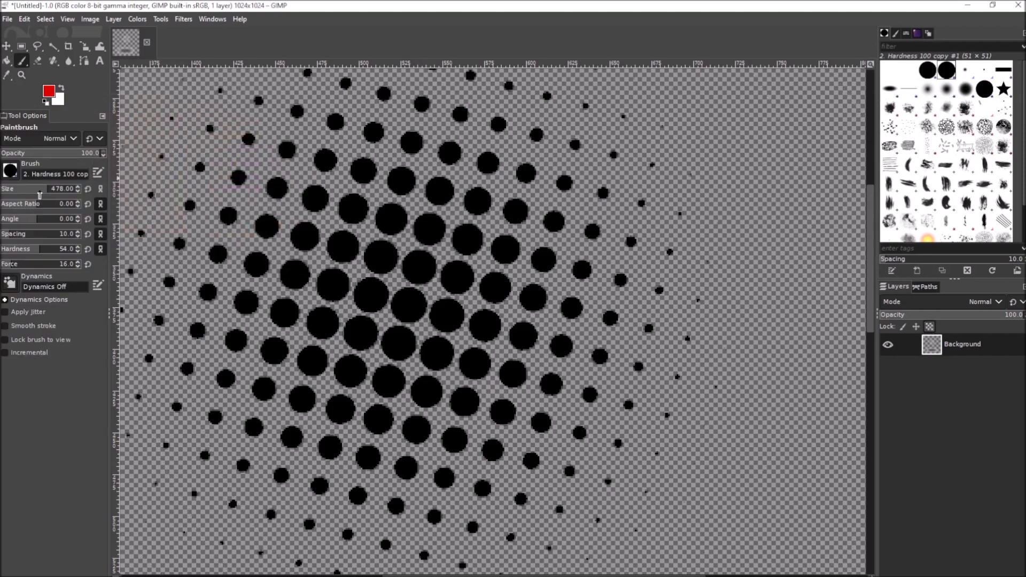
pyautogui.moveTo(47, 251); pyautogui.dragTo(140, 272)
pyautogui.moveTo(393, 281)
pyautogui.mouseDown()
pyautogui.moveTo(457, 340)
pyautogui.moveTo(526, 310)
pyautogui.mouseUp()
pyautogui.scroll(5, 392, 339)
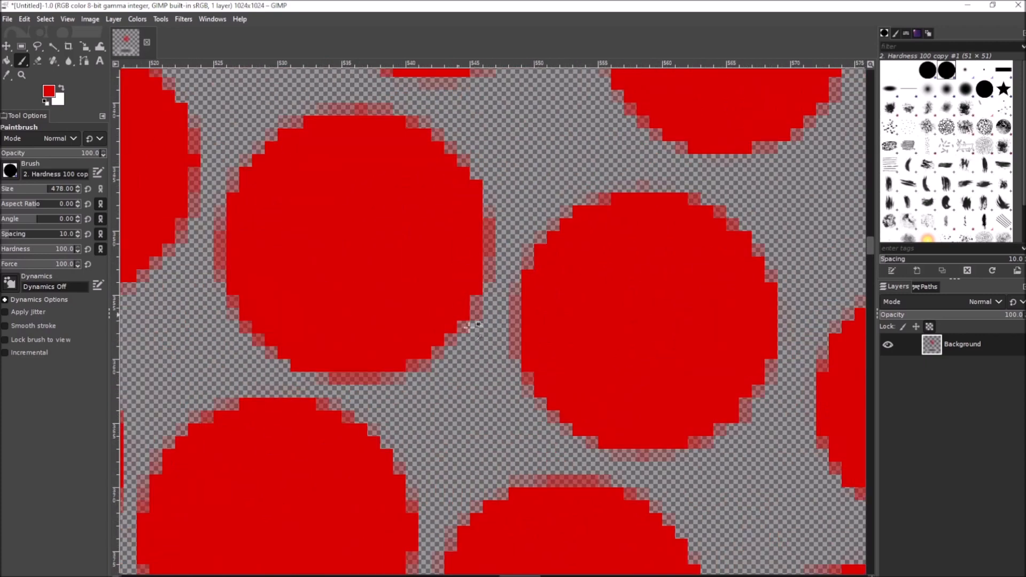
pyautogui.scroll(-5, 449, 335)
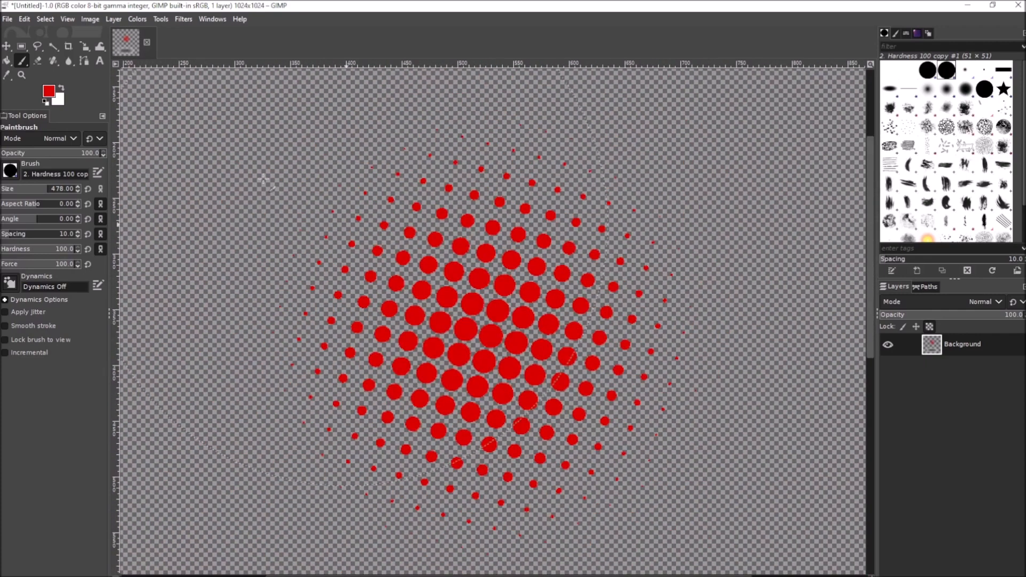
# - Unlock the layer's alpha channel and delete the black halftone oval below the red circle using a rectangular selection
pyautogui.click(21, 46)
pyautogui.scroll(-2, 197, 282)
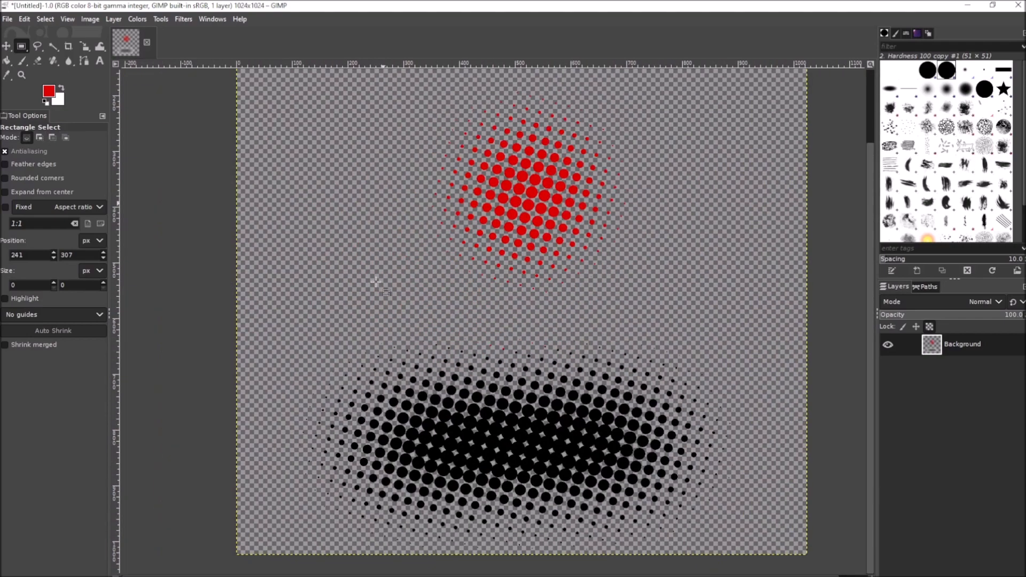
pyautogui.moveTo(198, 301); pyautogui.dragTo(828, 574)
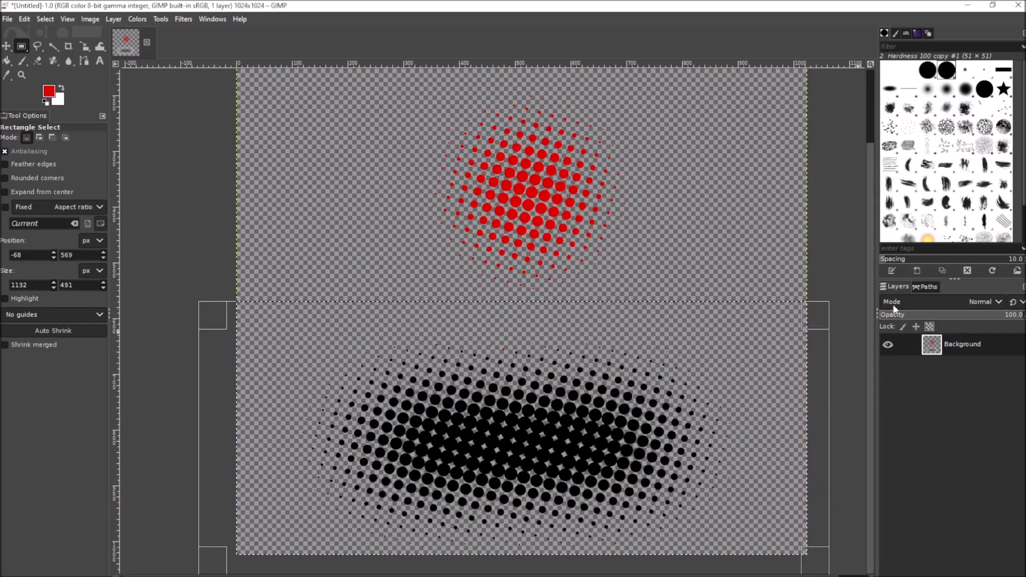
pyautogui.press('Delete')
pyautogui.click(736, 249)
pyautogui.scroll(3, 698, 382)
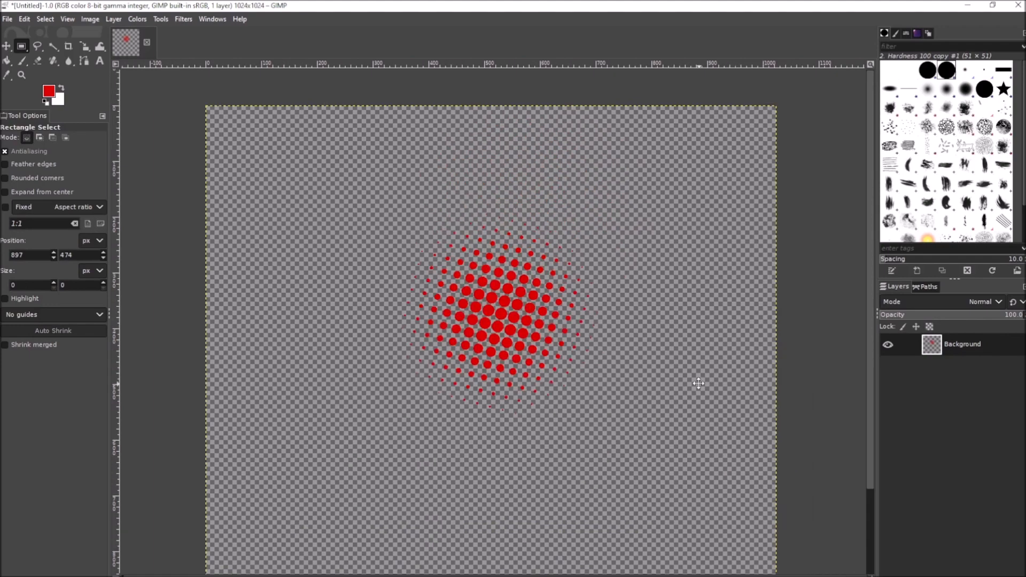
# - Try a horizontal Smudge stroke across the red halftone circle with the size 478 brush, and undo it
pyautogui.click(100, 47)
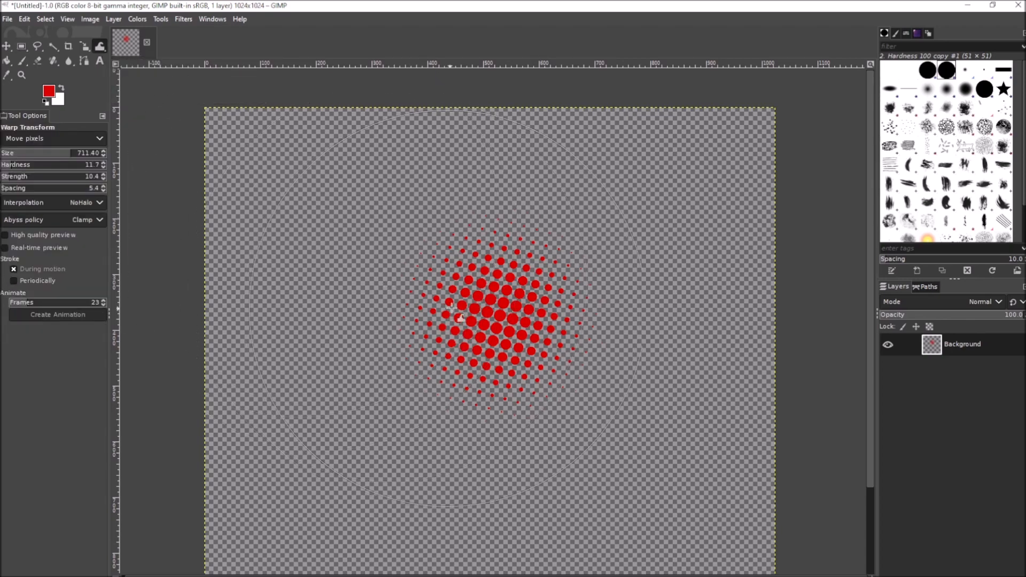
pyautogui.scroll(2, 455, 307)
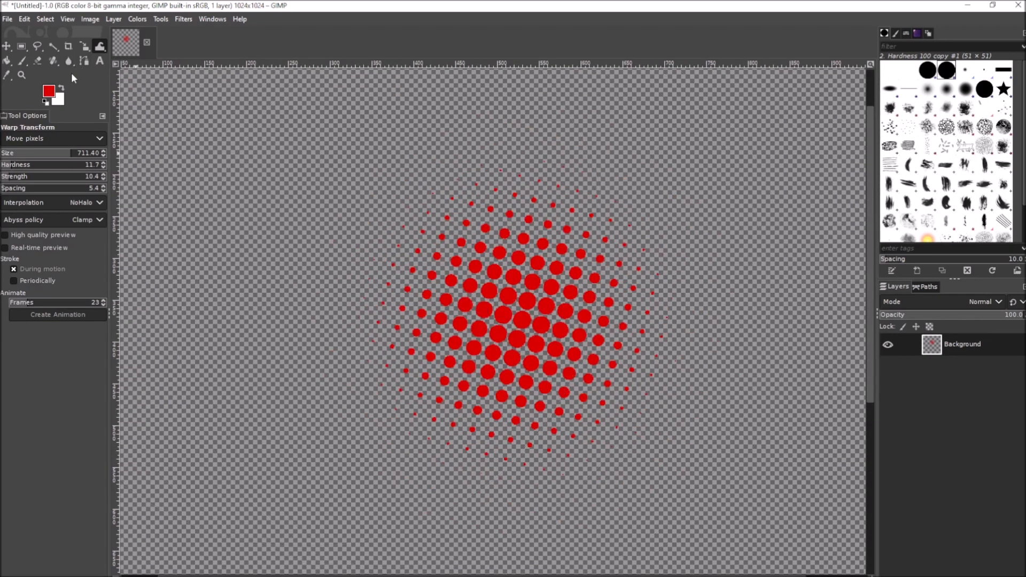
pyautogui.moveTo(67, 62); pyautogui.dragTo(98, 73)
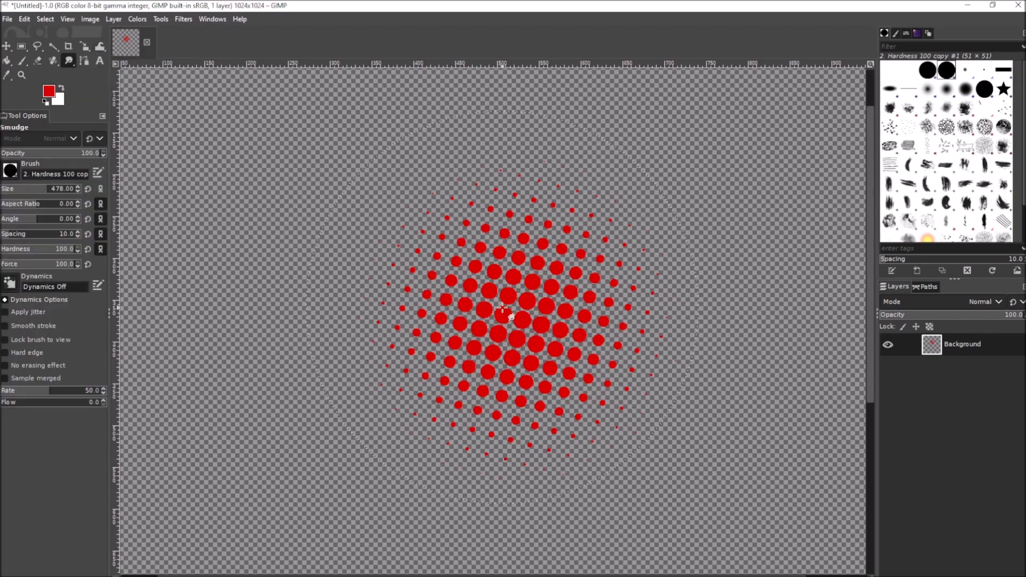
pyautogui.moveTo(559, 310); pyautogui.dragTo(379, 300)
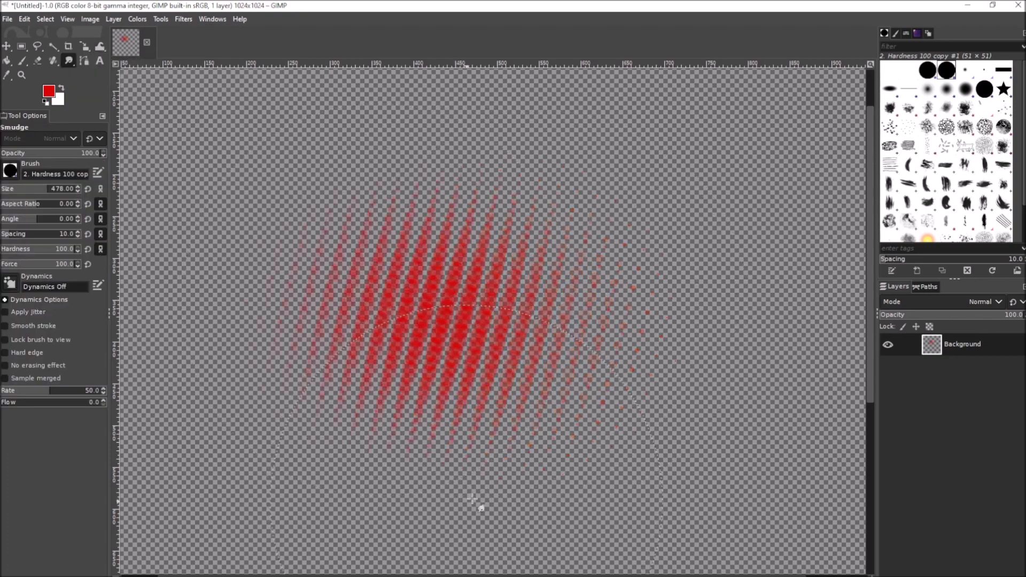
pyautogui.scroll(3, 435, 355)
pyautogui.scroll(-5, 466, 381)
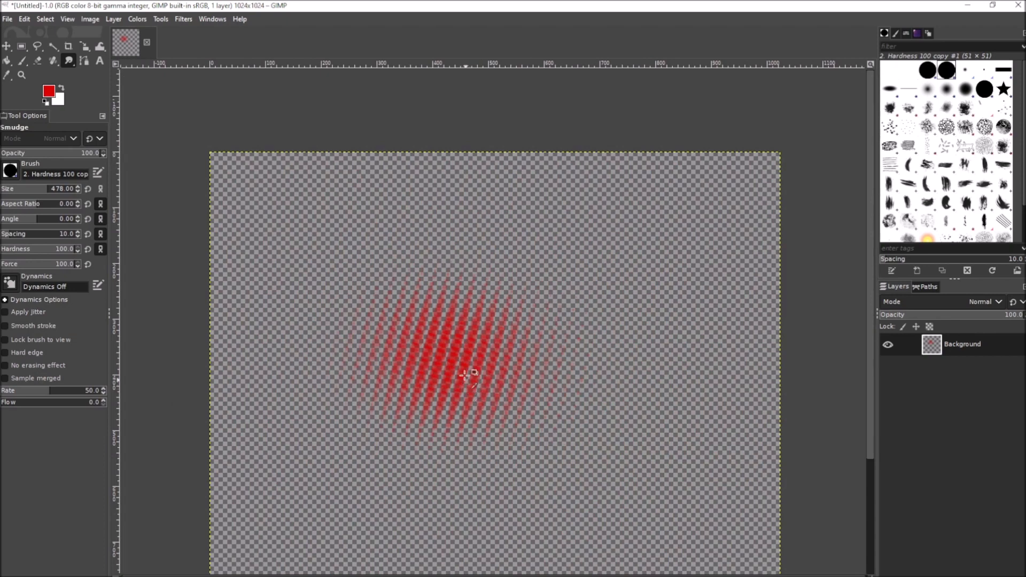
pyautogui.hotkey('ctrl', 'z')
pyautogui.scroll(2, 465, 369)
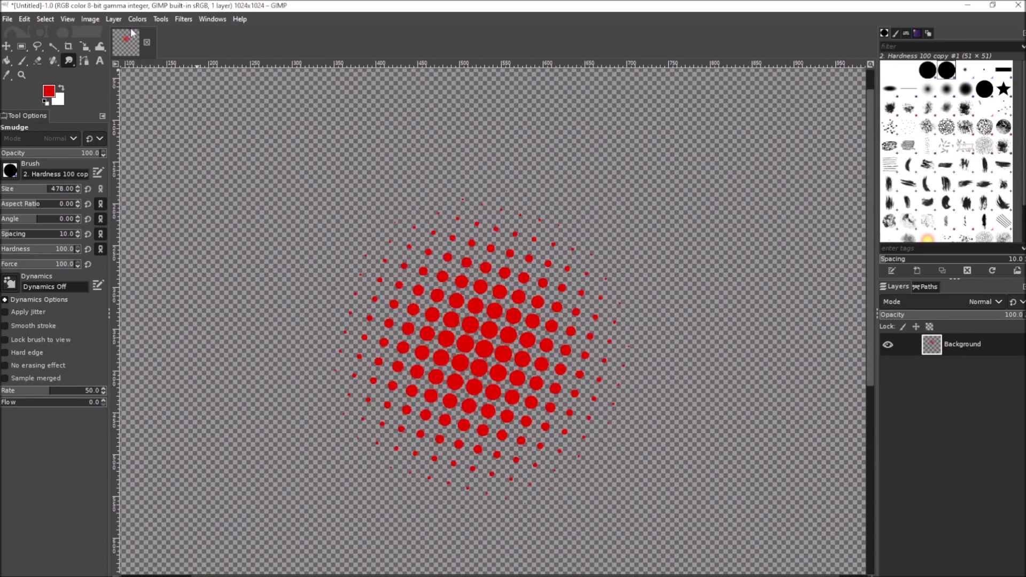
# - Stretch the red halftone circle horizontally into a wide oval using repeated outward Warp Transform strokes at size 711.40 and strength 10.4
pyautogui.click(100, 47)
pyautogui.hscroll(-2, 492, 367)
pyautogui.scroll(-1, 492, 366)
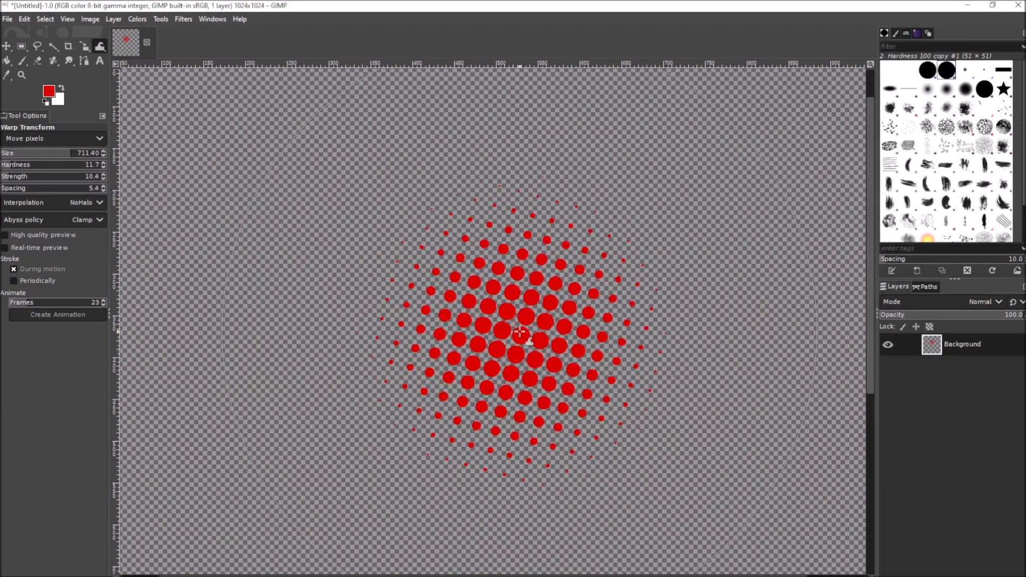
pyautogui.moveTo(540, 321); pyautogui.dragTo(287, 319)
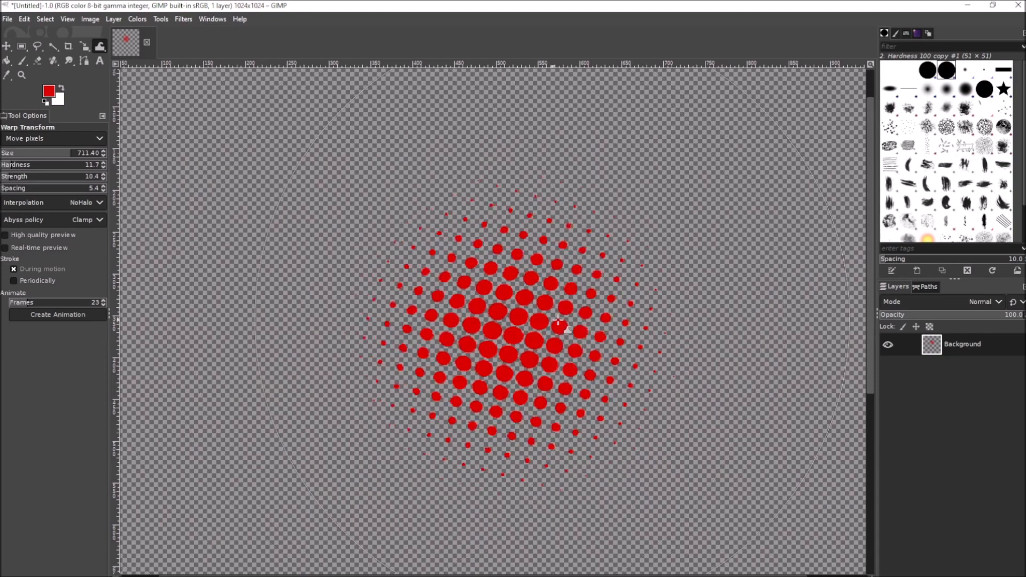
pyautogui.moveTo(555, 321); pyautogui.dragTo(823, 320)
pyautogui.moveTo(520, 339); pyautogui.dragTo(267, 339)
pyautogui.moveTo(588, 339); pyautogui.dragTo(845, 339)
pyautogui.moveTo(572, 345); pyautogui.dragTo(909, 349)
pyautogui.scroll(-1, 659, 368)
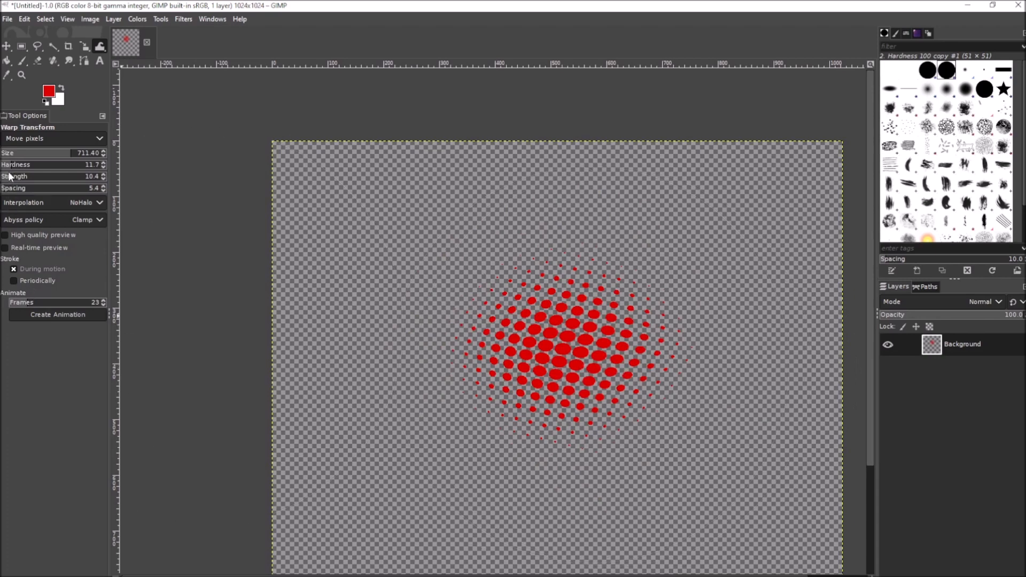
pyautogui.moveTo(511, 331); pyautogui.dragTo(280, 335)
pyautogui.moveTo(584, 336); pyautogui.dragTo(835, 336)
pyautogui.moveTo(574, 336); pyautogui.dragTo(848, 330)
pyautogui.moveTo(480, 336); pyautogui.dragTo(201, 344)
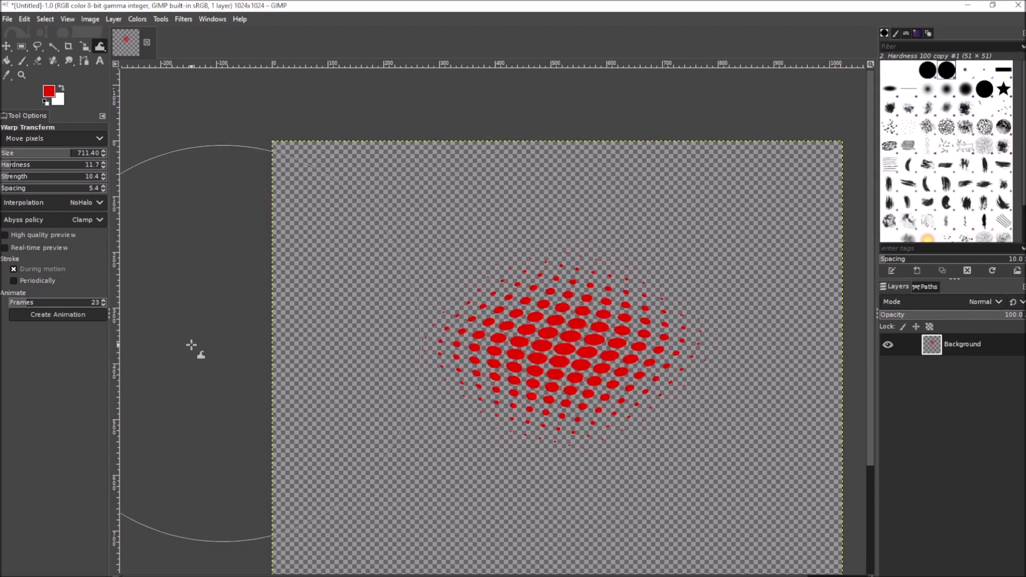
pyautogui.moveTo(627, 347); pyautogui.dragTo(801, 326)
pyautogui.moveTo(579, 359); pyautogui.dragTo(785, 355)
pyautogui.moveTo(481, 357); pyautogui.dragTo(226, 358)
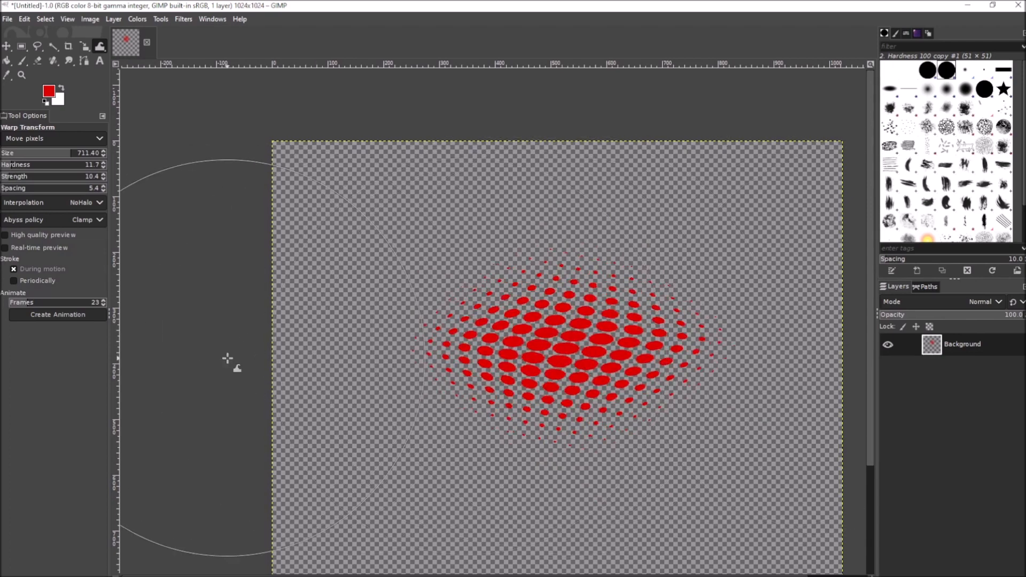
pyautogui.moveTo(585, 358); pyautogui.dragTo(801, 341)
pyautogui.moveTo(534, 357); pyautogui.dragTo(107, 364)
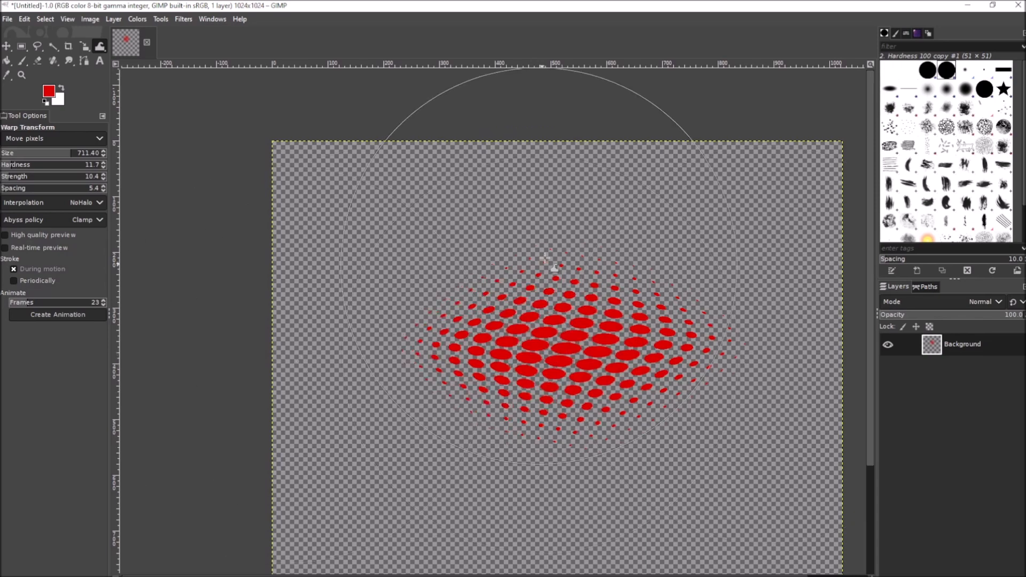
# - Try compressing the halftone oval vertically with inward warp strokes, and undo them
pyautogui.moveTo(547, 263); pyautogui.dragTo(540, 336)
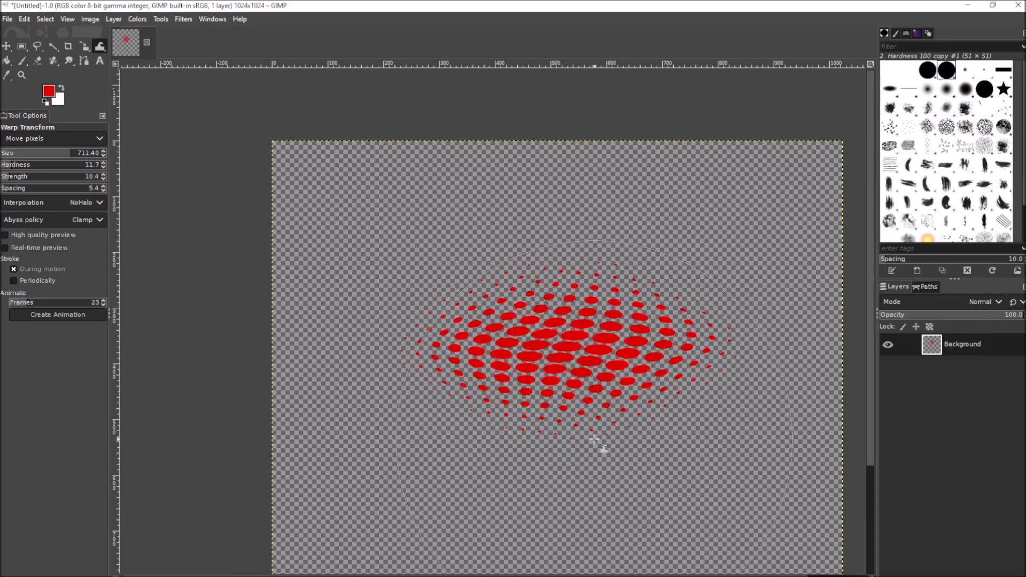
pyautogui.hotkey('ctrl', 'z')
pyautogui.hotkey('ctrl', 'z')
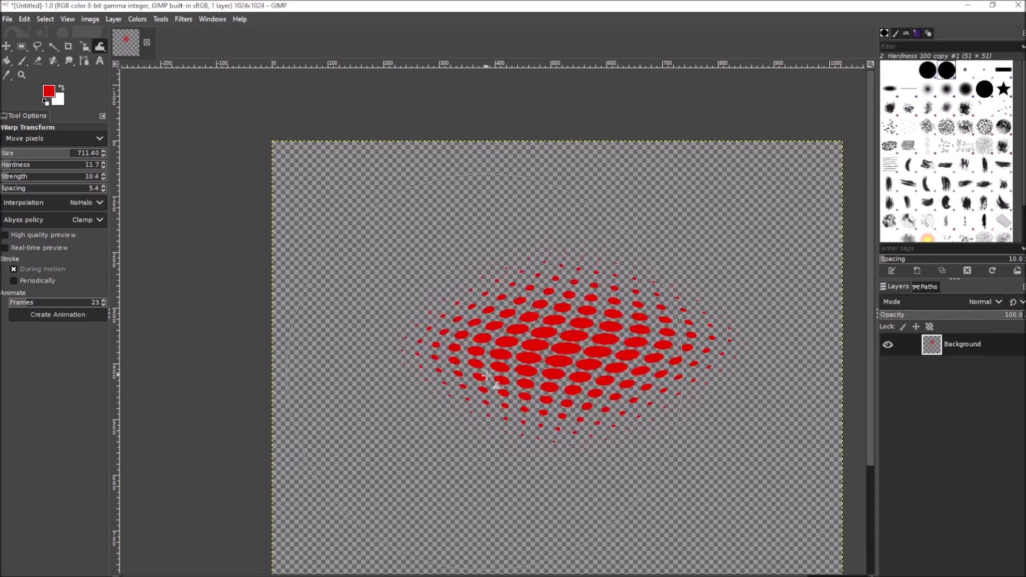
# - Widen the halftone oval slightly more with one outward warp stroke toward each side, and apply the warp
pyautogui.moveTo(543, 350); pyautogui.dragTo(344, 341)
pyautogui.moveTo(618, 366); pyautogui.dragTo(806, 350)
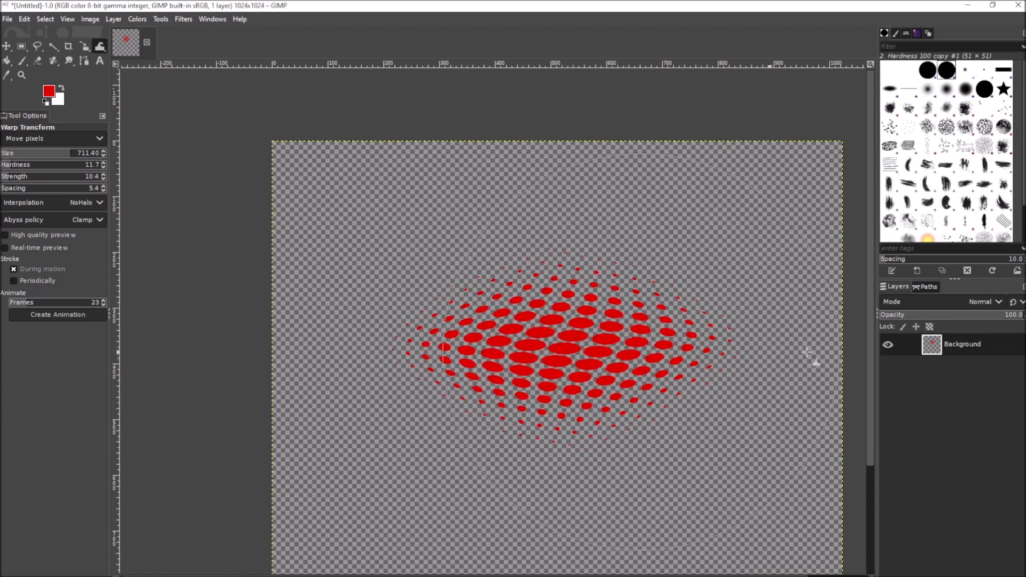
pyautogui.click(21, 47)
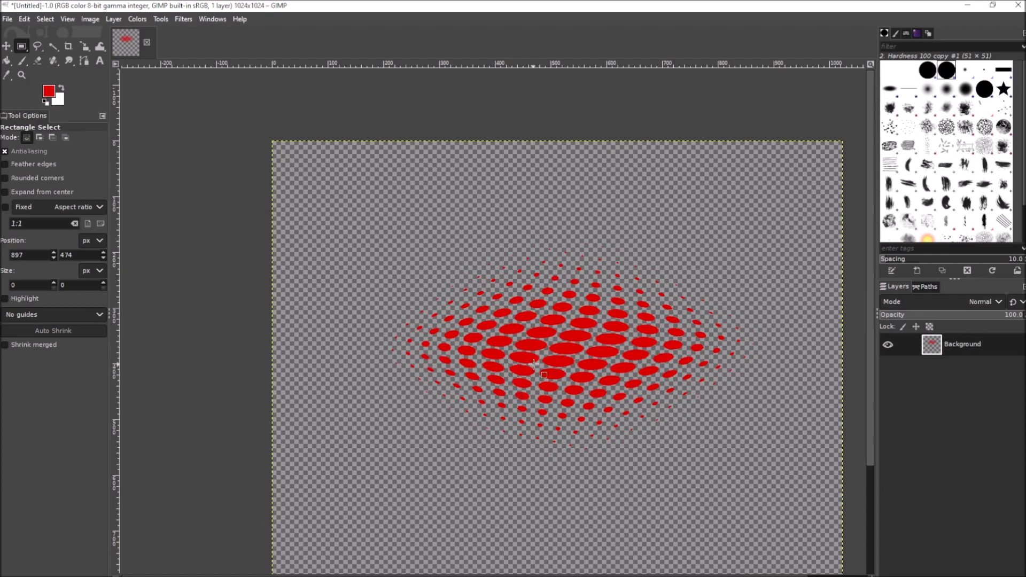
pyautogui.keyDown('ctrl'); pyautogui.scroll(4, 620, 369); pyautogui.keyUp('ctrl')
pyautogui.keyDown('ctrl'); pyautogui.scroll(-4, 556, 378); pyautogui.keyUp('ctrl')
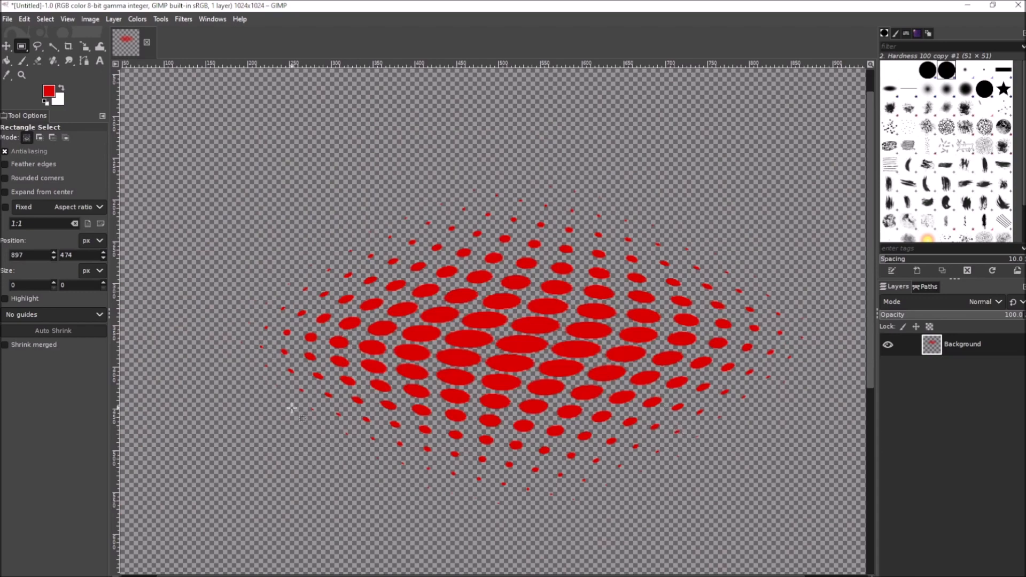
# - Flip the stretched halftone oval horizontally
pyautogui.hotkey('shift', 'f')
pyautogui.click(455, 425)
pyautogui.press('r')
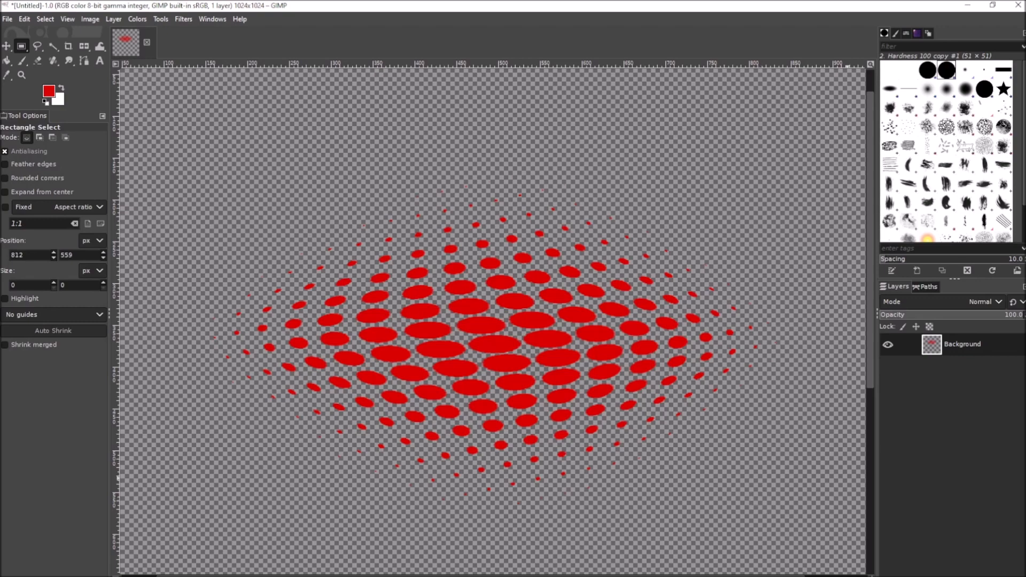
# - Switch to the browser and examine the halftone fade around the number 36 on the reference race car
pyautogui.hotkey('alt', 'Tab')
pyautogui.moveTo(977, 130); pyautogui.dragTo(805, 155)
pyautogui.keyDown('ctrl'); pyautogui.scroll(3, 448, 323); pyautogui.keyUp('ctrl')
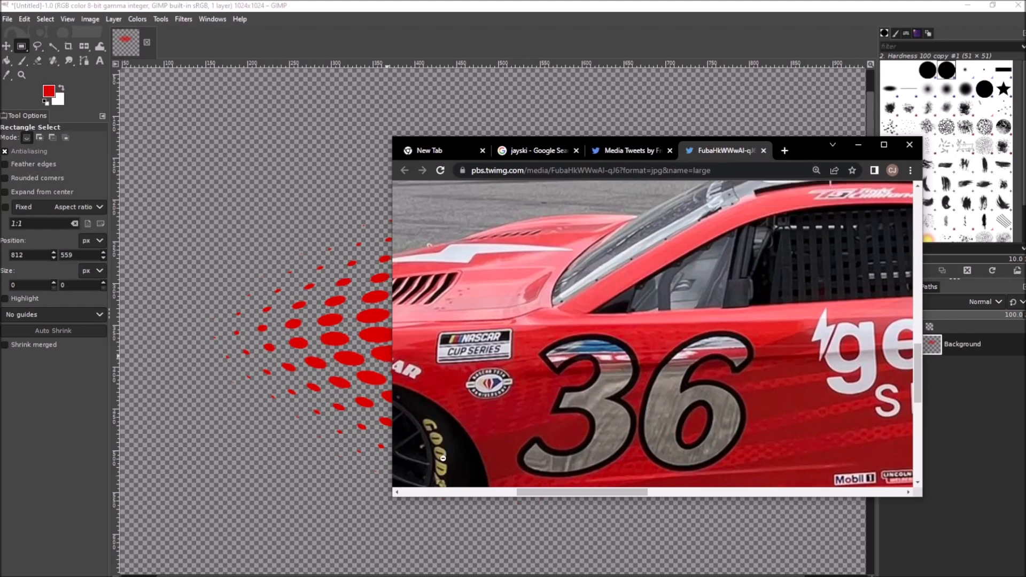
pyautogui.moveTo(804, 148); pyautogui.dragTo(1025, 115)
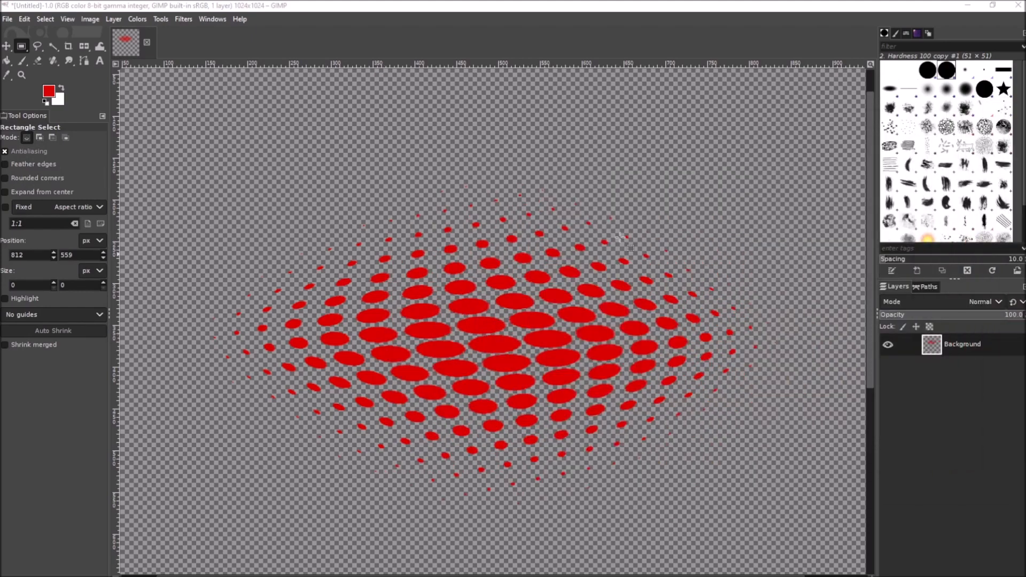
# - Push the halftone dots toward the right with repeated, slightly rising Warp Transform strokes at size 711.40, and apply the warp
pyautogui.click(99, 47)
pyautogui.press('-')
pyautogui.press('-')
pyautogui.press('-')
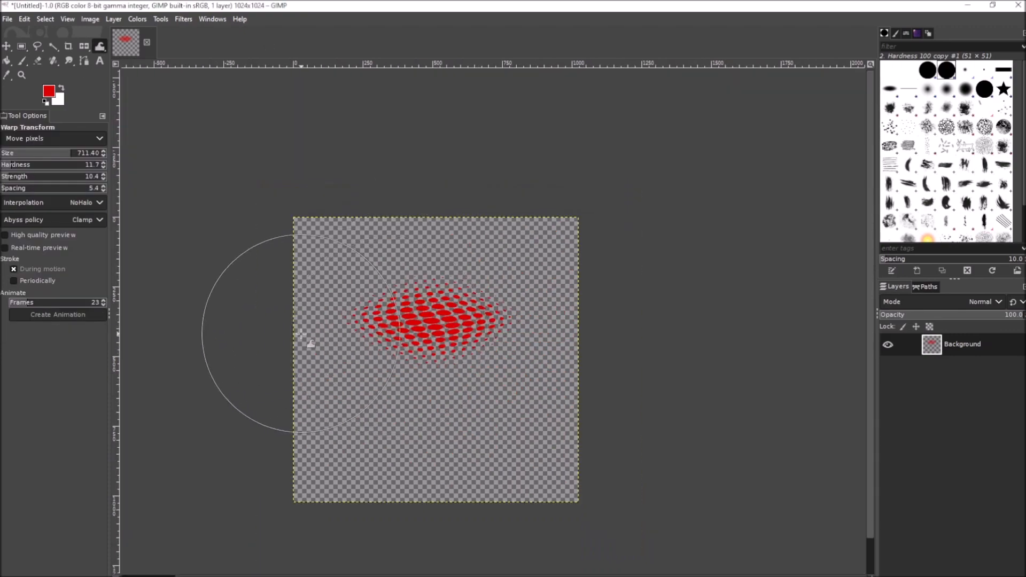
pyautogui.scroll(2, 300, 334)
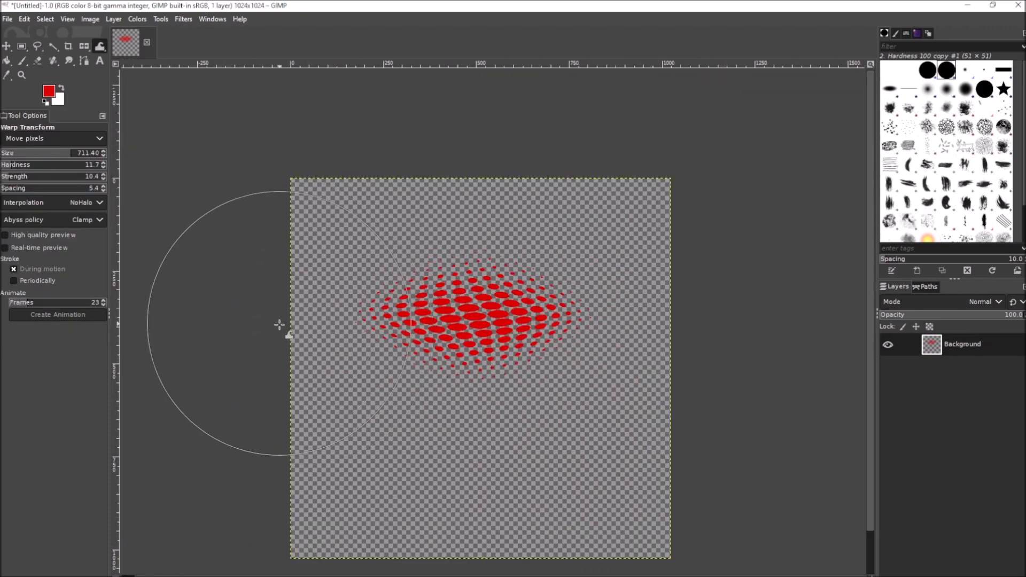
pyautogui.moveTo(393, 332); pyautogui.dragTo(653, 302)
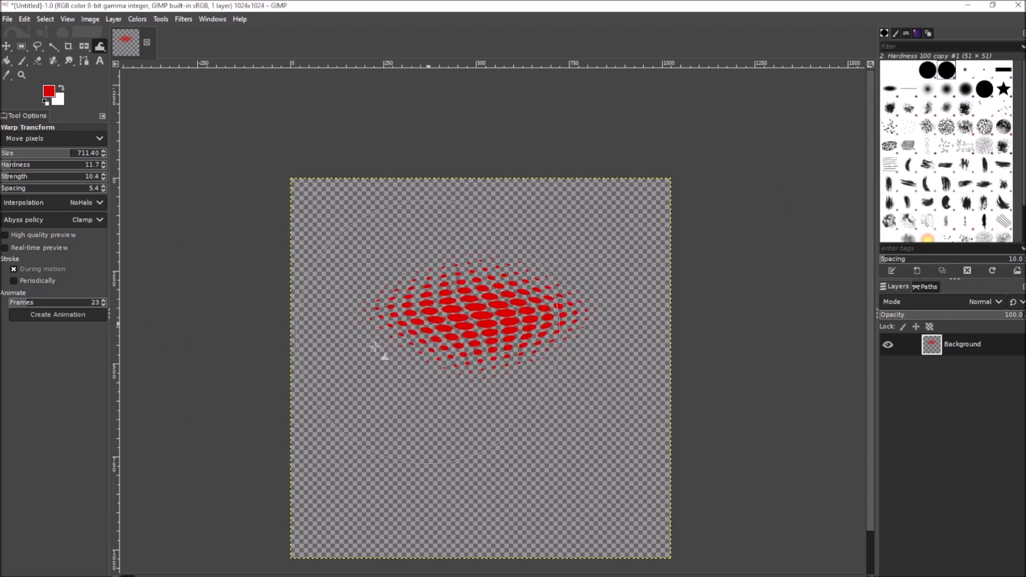
pyautogui.moveTo(232, 350); pyautogui.dragTo(630, 305)
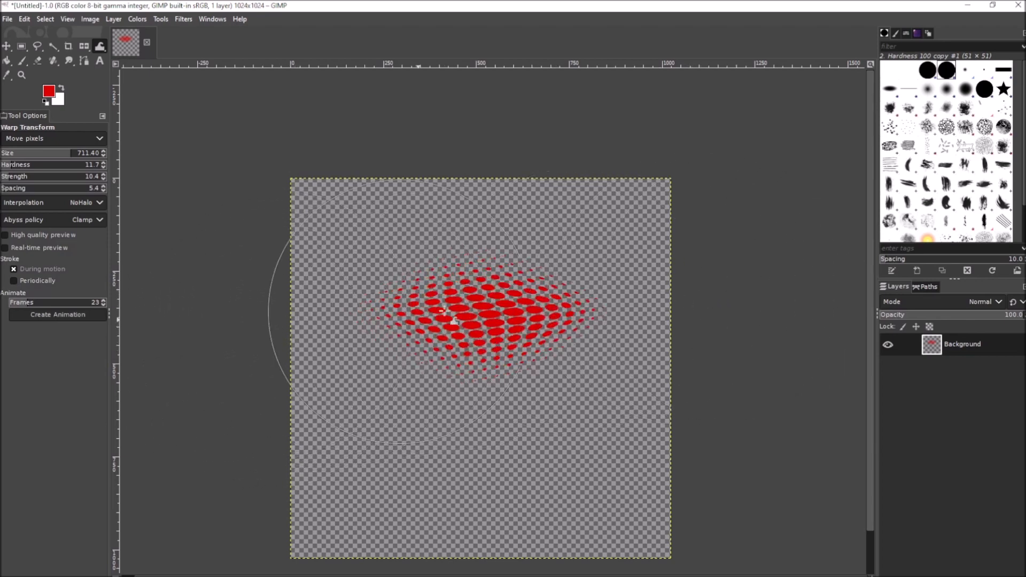
pyautogui.moveTo(437, 321); pyautogui.dragTo(729, 274)
pyautogui.moveTo(235, 327); pyautogui.dragTo(611, 293)
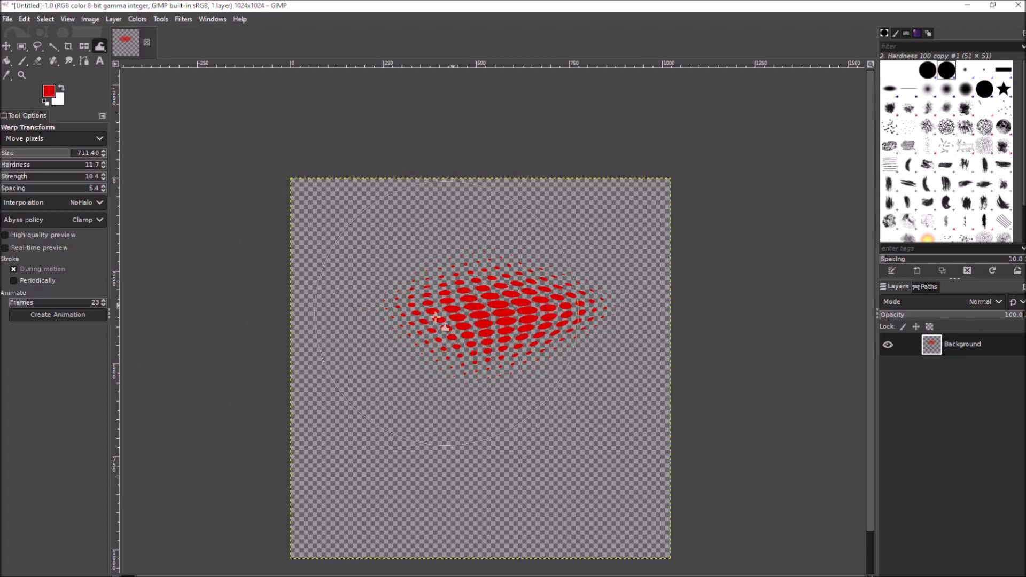
pyautogui.moveTo(344, 343); pyautogui.dragTo(738, 310)
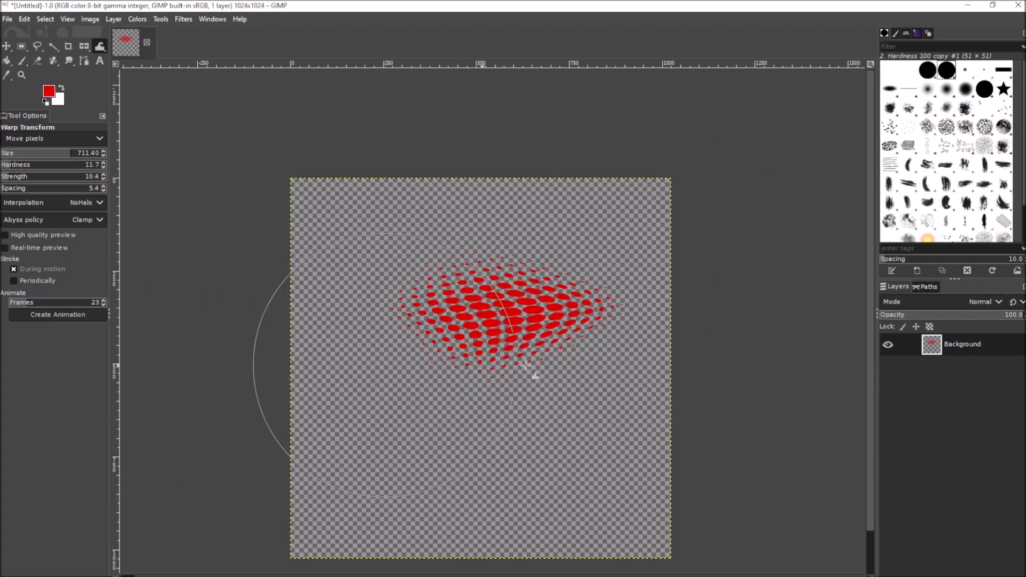
pyautogui.moveTo(271, 293); pyautogui.dragTo(705, 270)
pyautogui.moveTo(299, 350); pyautogui.dragTo(720, 299)
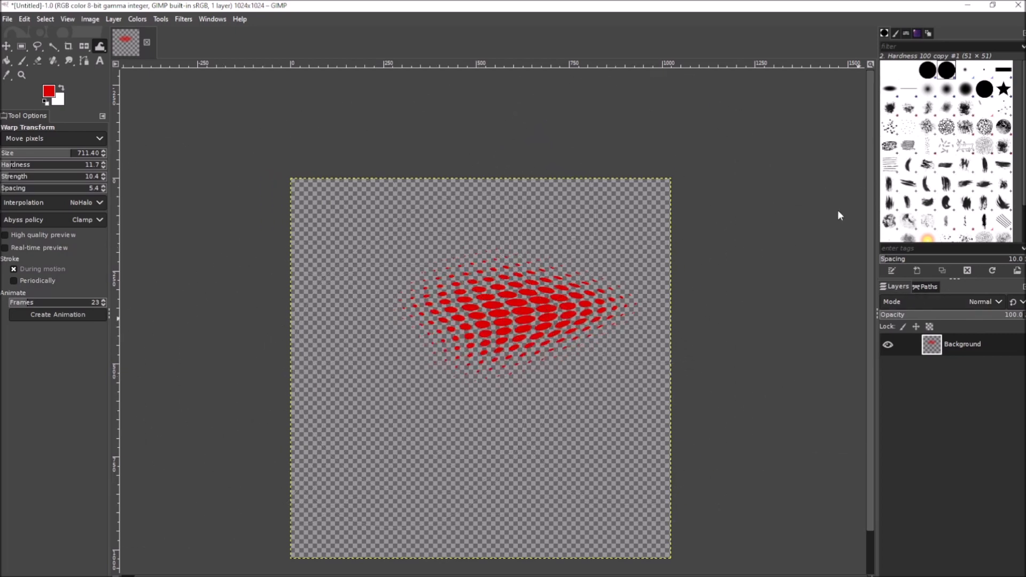
pyautogui.press('r')
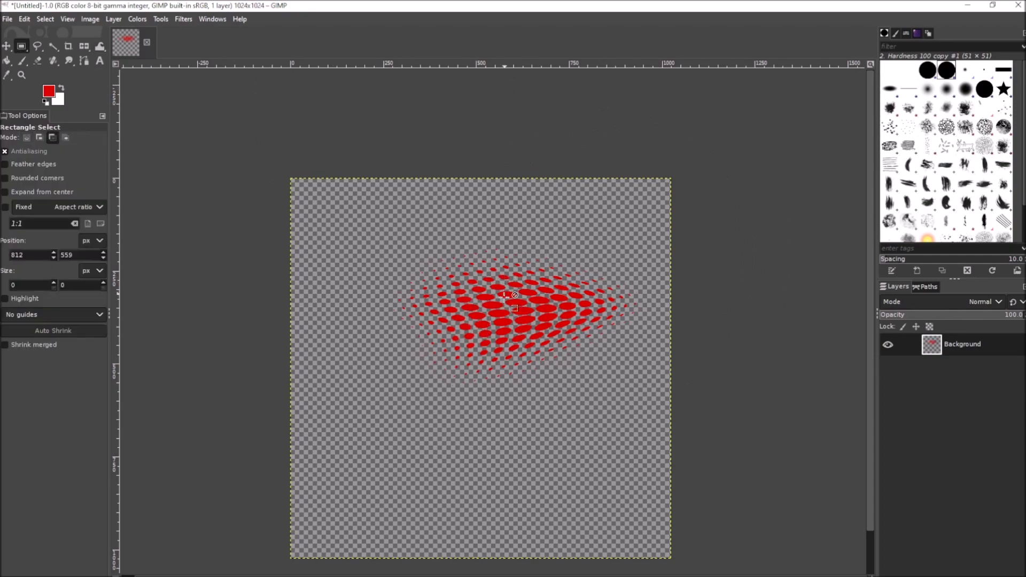
# - Inspect the warped halftone up close and compare it with the number 36 car photo in the browser
pyautogui.keyDown('ctrl'); pyautogui.scroll(4, 505, 297); pyautogui.keyUp('ctrl')
pyautogui.keyDown('ctrl'); pyautogui.scroll(-3, 505, 320); pyautogui.keyUp('ctrl')
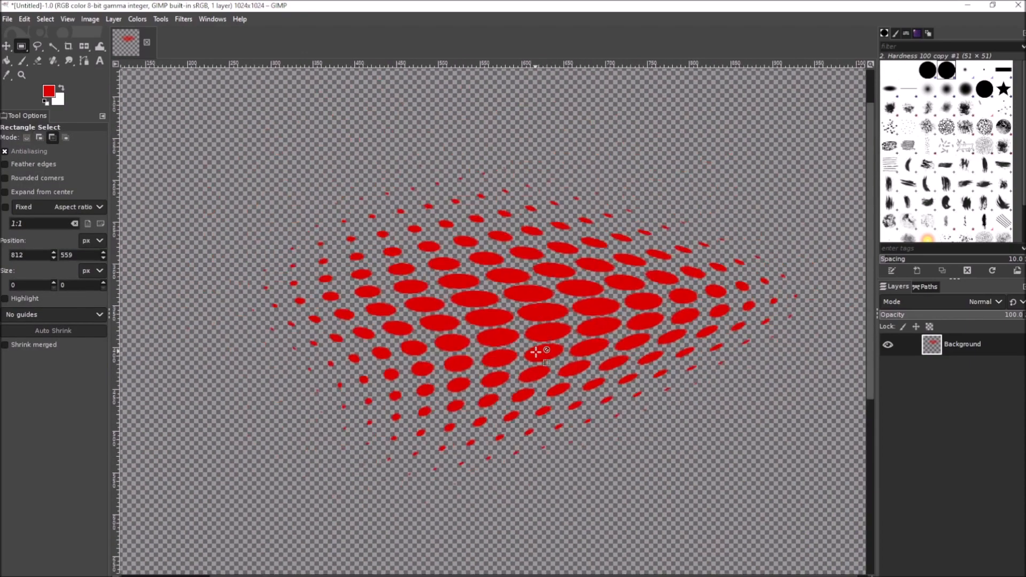
pyautogui.moveTo(1025, 206); pyautogui.dragTo(747, 109)
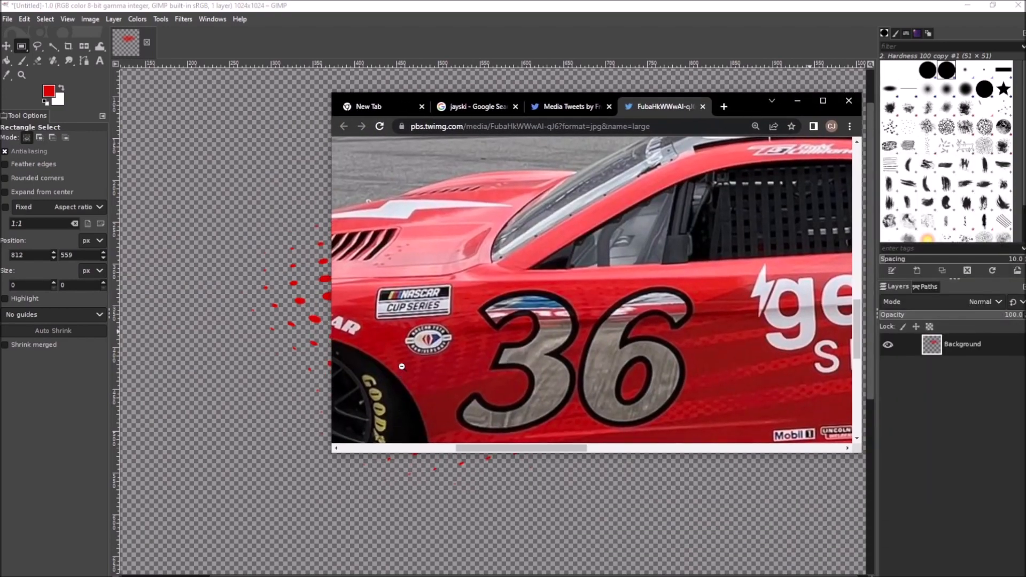
pyautogui.moveTo(737, 109); pyautogui.dragTo(1025, 152)
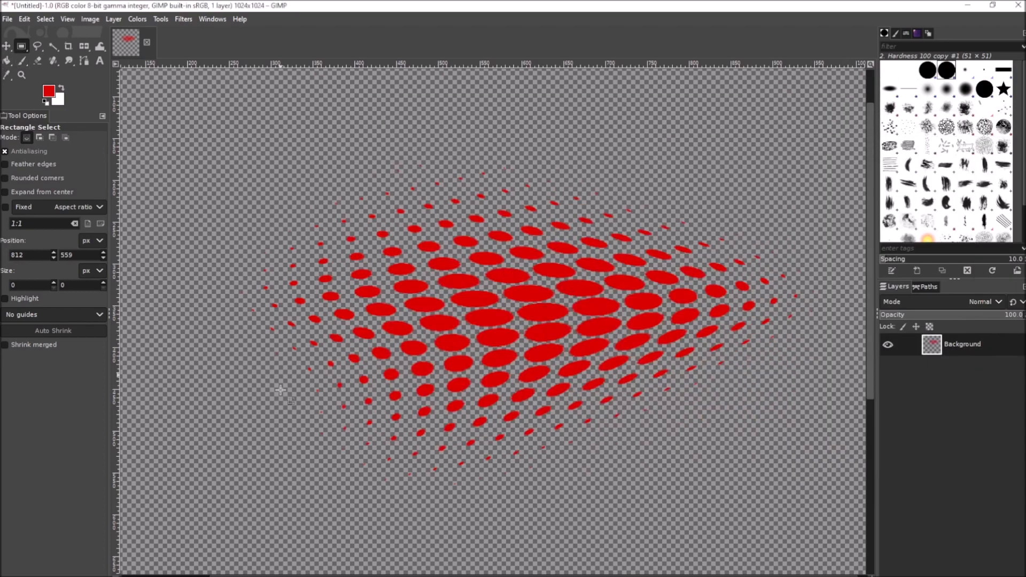
# - Select a 792 × 478 px rectangle around the halftone, rotate it by 5.10 degrees, and clear the selection
pyautogui.moveTo(189, 518); pyautogui.dragTo(850, 121)
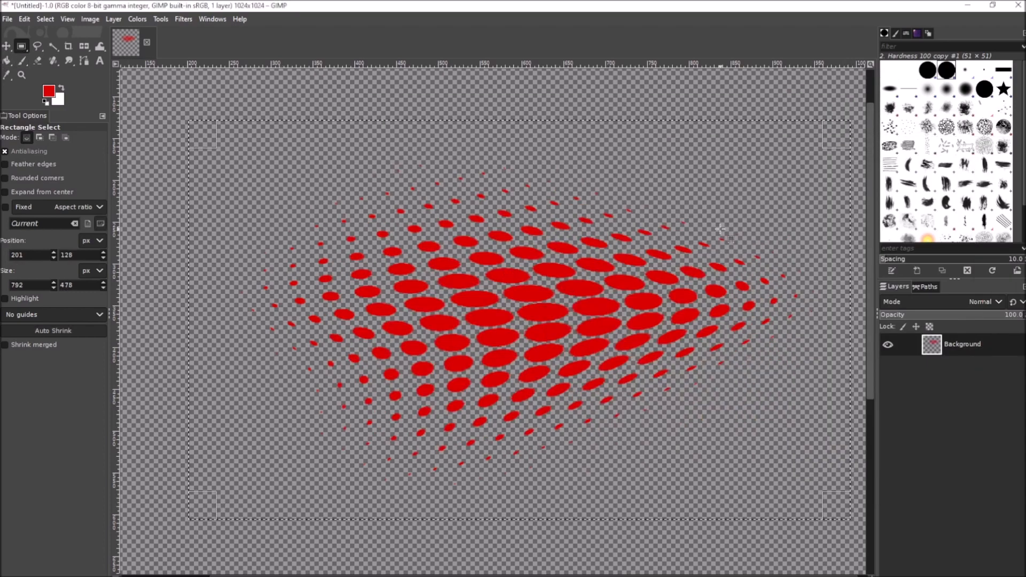
pyautogui.hotkey('shift', 'r')
pyautogui.moveTo(710, 331); pyautogui.dragTo(769, 355)
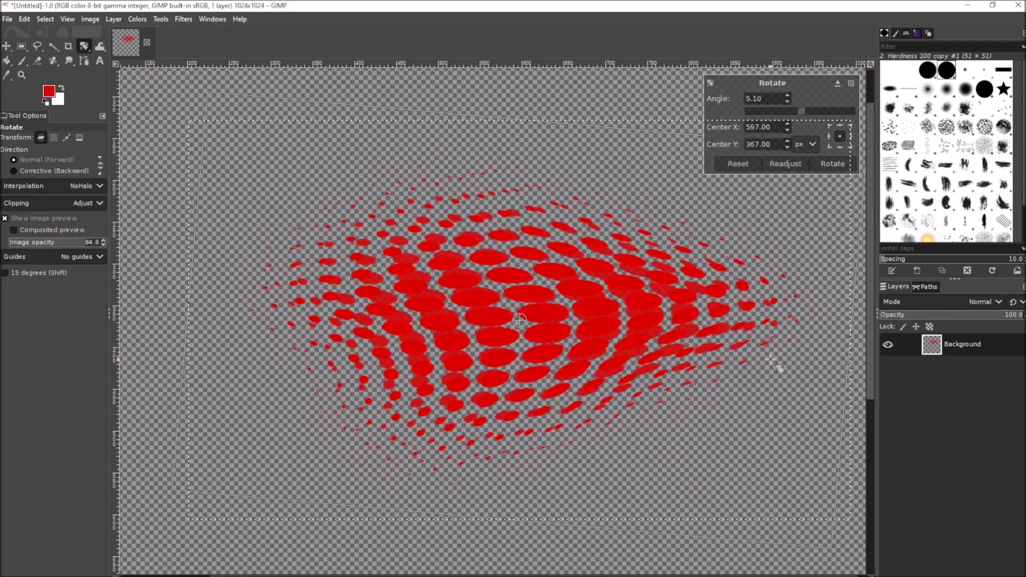
pyautogui.press('Return')
pyautogui.press('r')
pyautogui.click(701, 447)
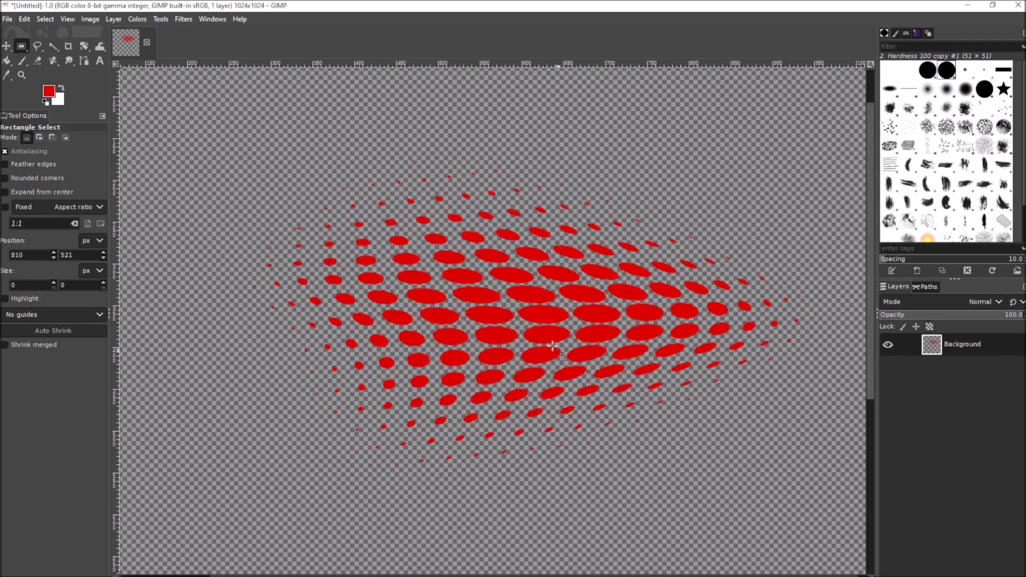
# - Set the Warp Transform size to 467.20, pull the halftone's upper-left edge slightly outward, and apply the warp
pyautogui.click(100, 46)
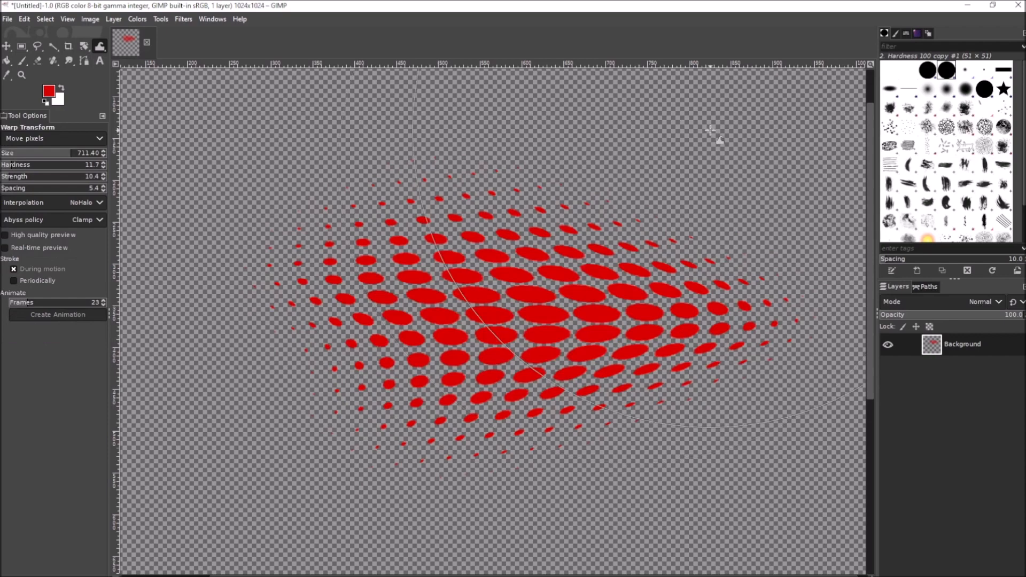
pyautogui.scroll(-2, 687, 149)
pyautogui.click(46, 155)
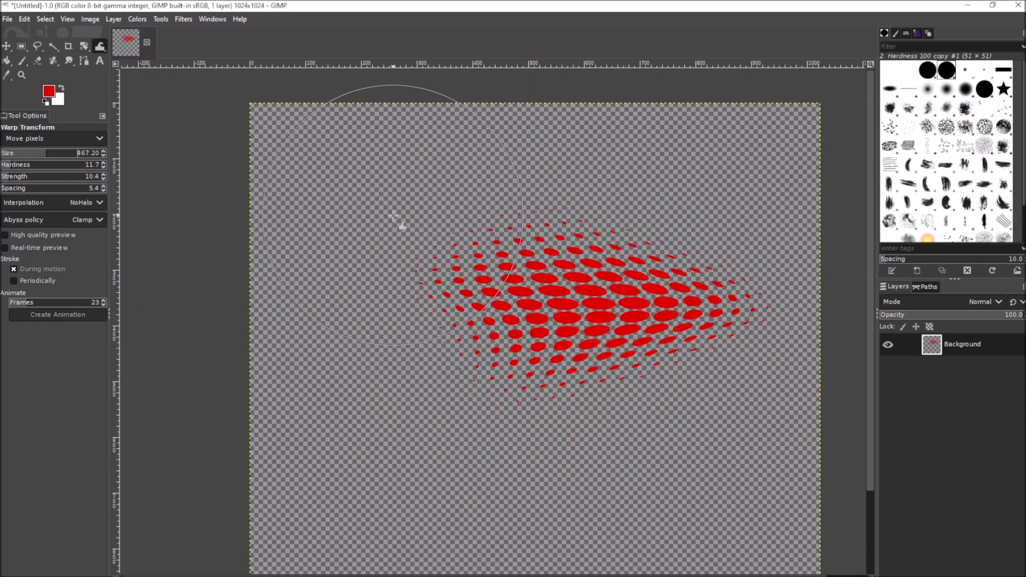
pyautogui.scroll(1, 398, 219)
pyautogui.scroll(-1, 614, 206)
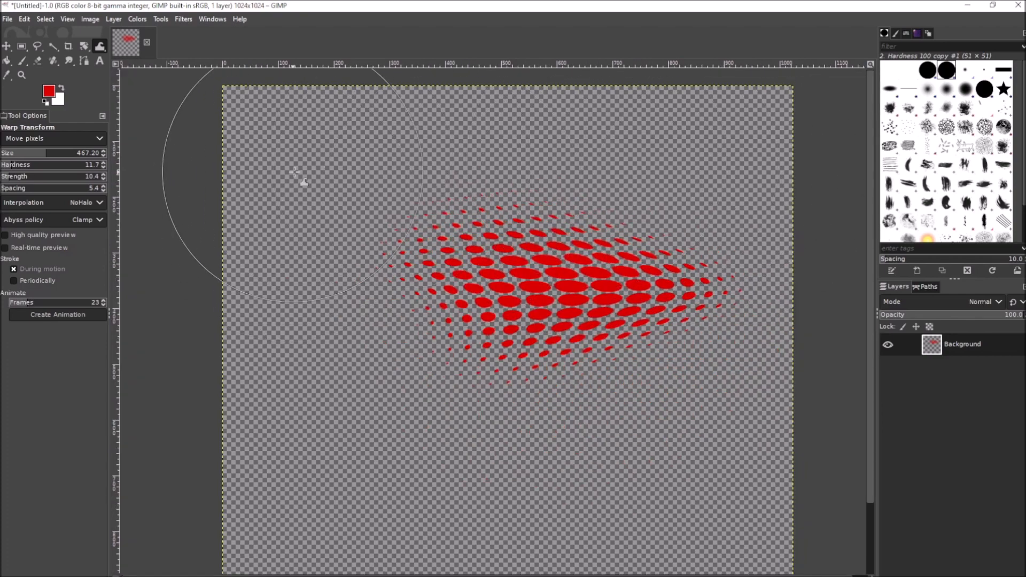
pyautogui.click(22, 48)
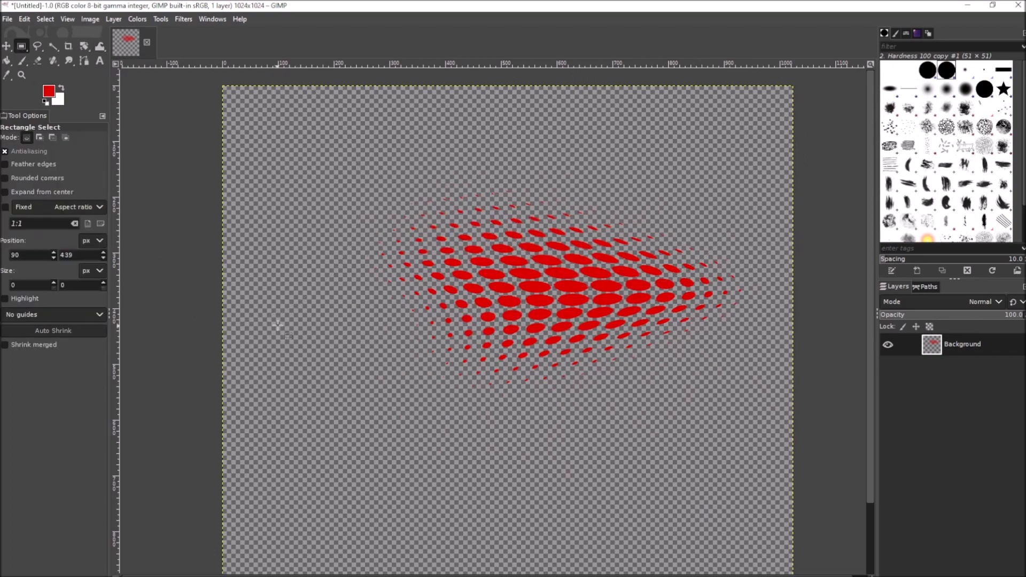
pyautogui.scroll(3, 503, 278)
pyautogui.scroll(-1, 502, 338)
pyautogui.moveTo(504, 407); pyautogui.dragTo(583, 353)
pyautogui.moveTo(526, 339); pyautogui.dragTo(497, 366)
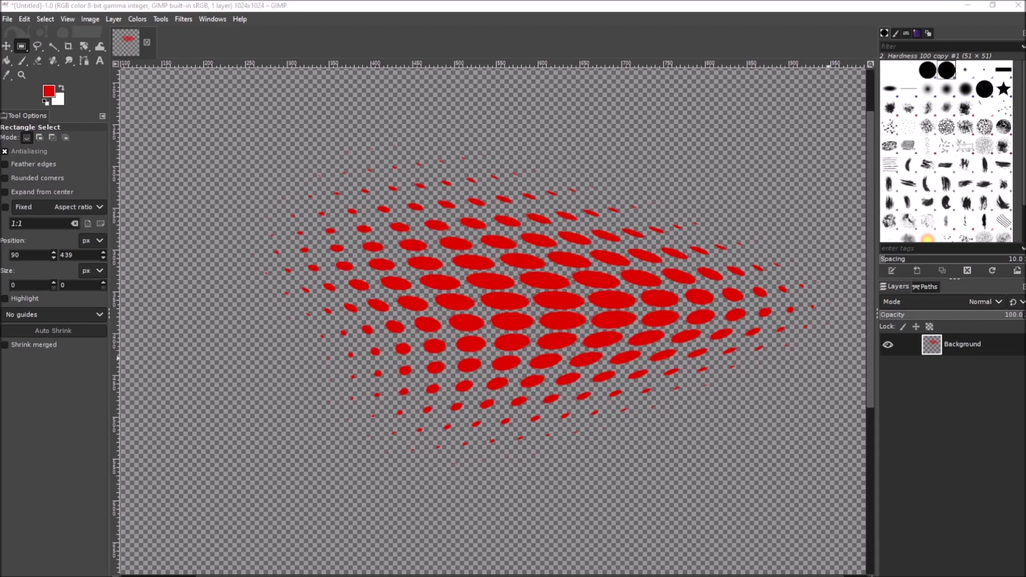
# - Examine the number 38 car photo in the browser and compare its dot pattern with the halftone on the canvas
pyautogui.moveTo(1025, 200); pyautogui.dragTo(510, 89)
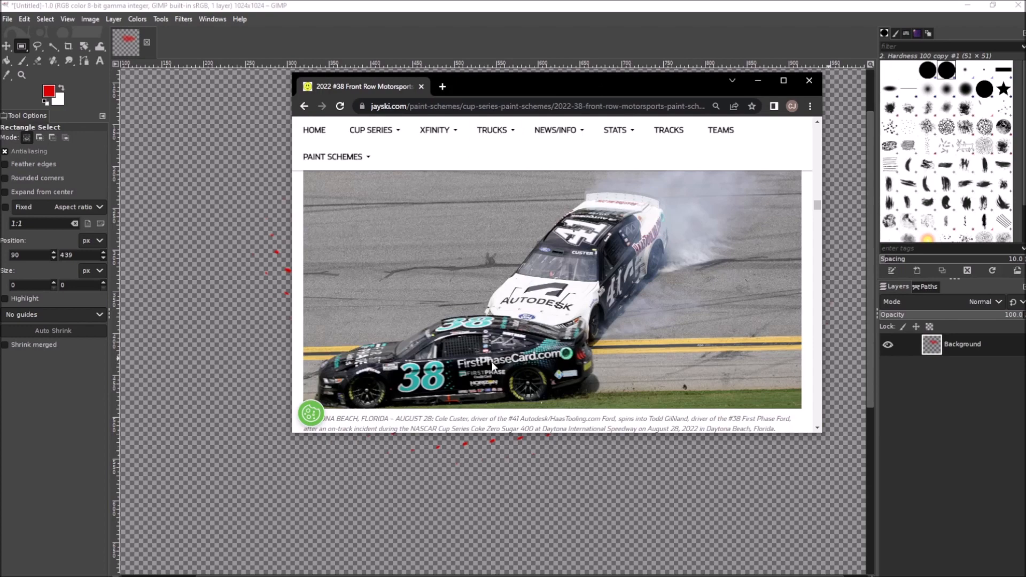
pyautogui.moveTo(534, 430); pyautogui.dragTo(536, 427)
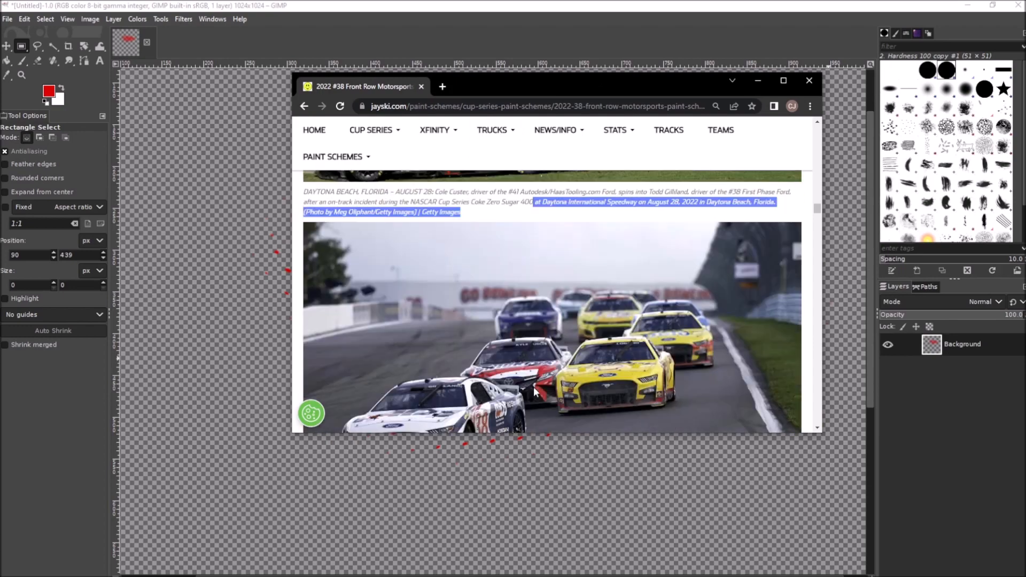
pyautogui.scroll(7, 535, 390)
pyautogui.scroll(-7, 537, 321)
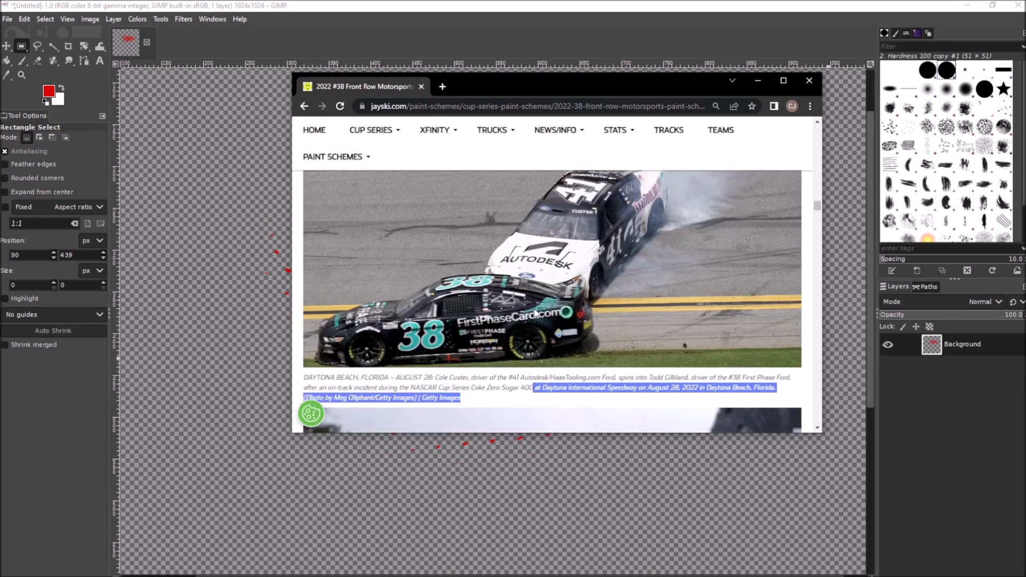
pyautogui.scroll(1, 539, 316)
pyautogui.scroll(-1, 550, 322)
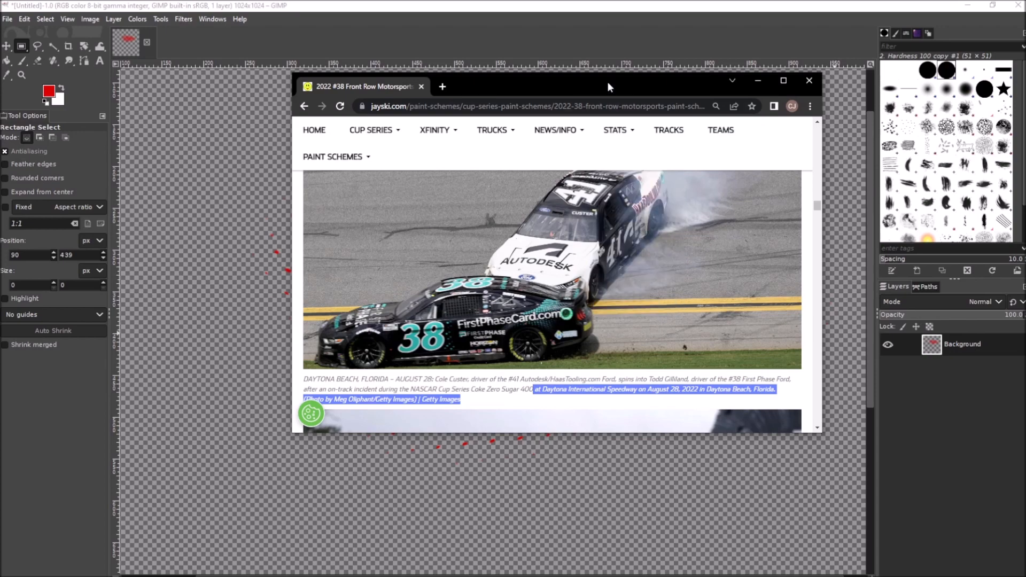
pyautogui.moveTo(608, 82); pyautogui.dragTo(1025, 128)
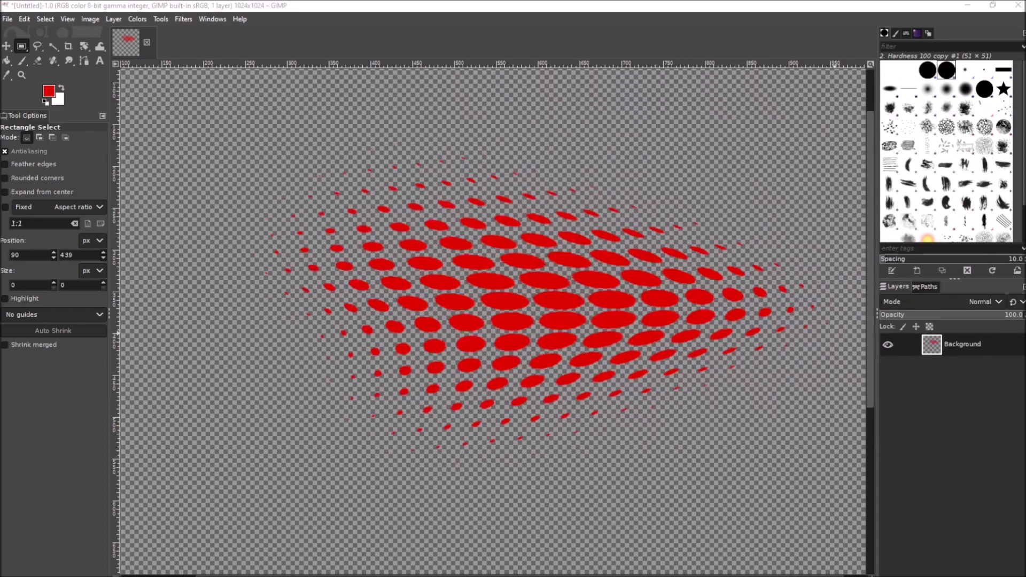
pyautogui.scroll(-3, 740, 403)
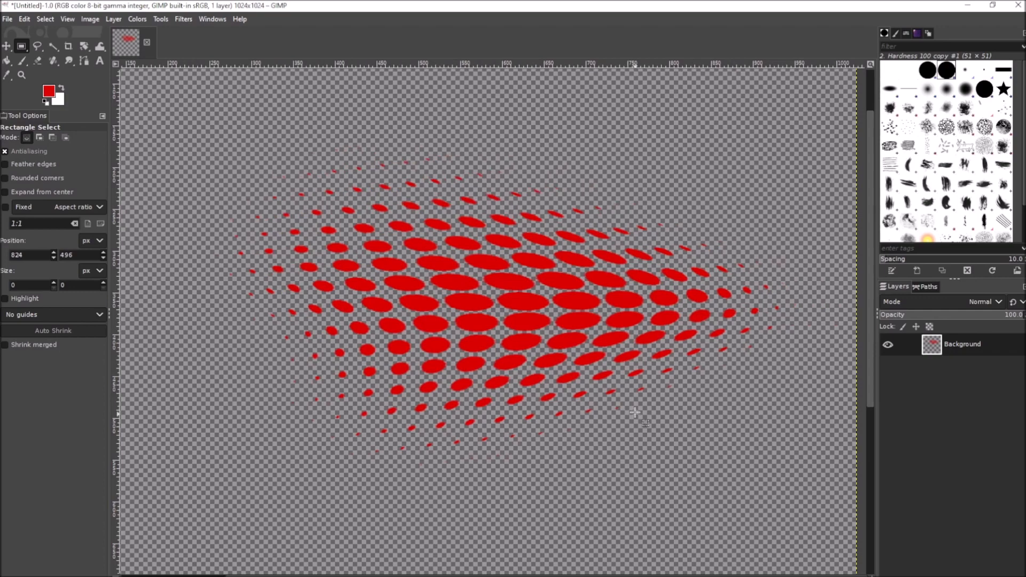
pyautogui.scroll(2, 579, 408)
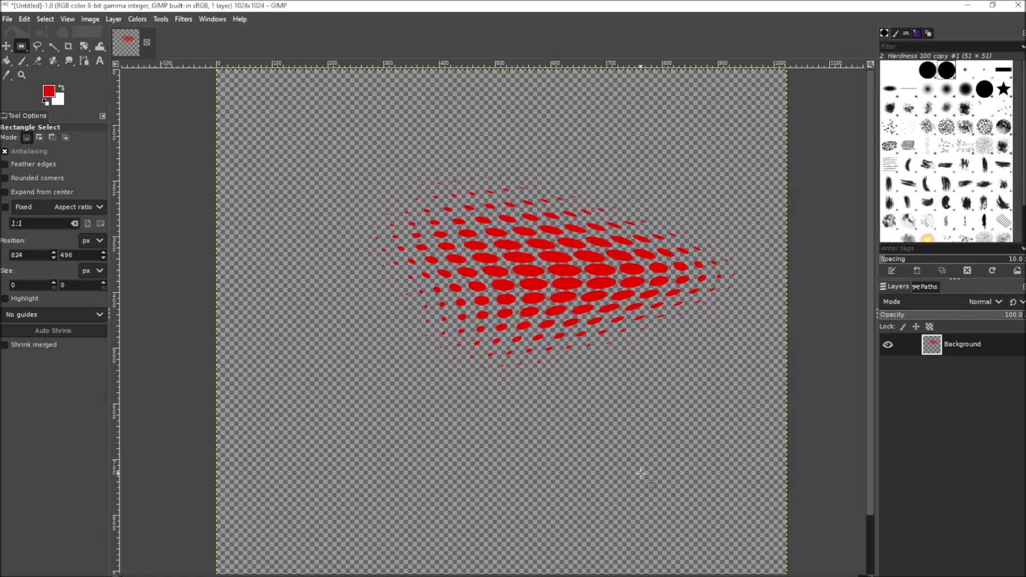
# - Try small local Warp Transform strokes at size 150.85 on the left and middle dots of the halftone
pyautogui.press('p')
pyautogui.scroll(2, 497, 289)
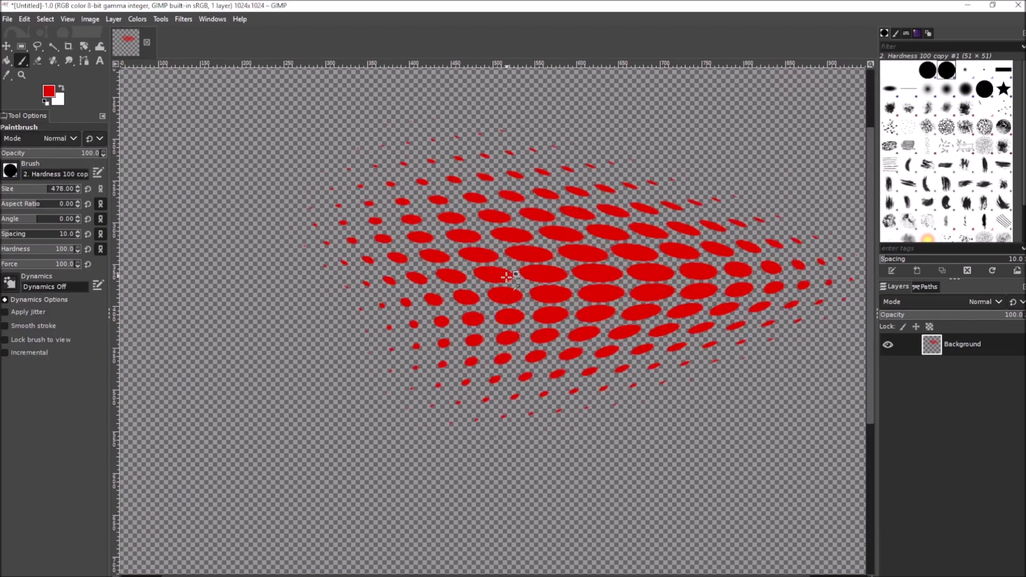
pyautogui.click(100, 46)
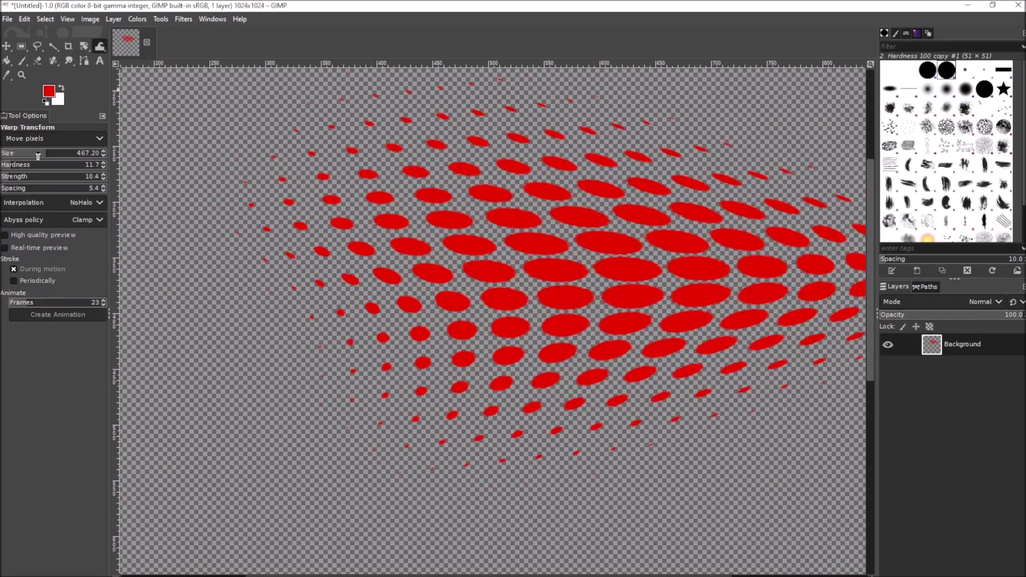
pyautogui.click(15, 155)
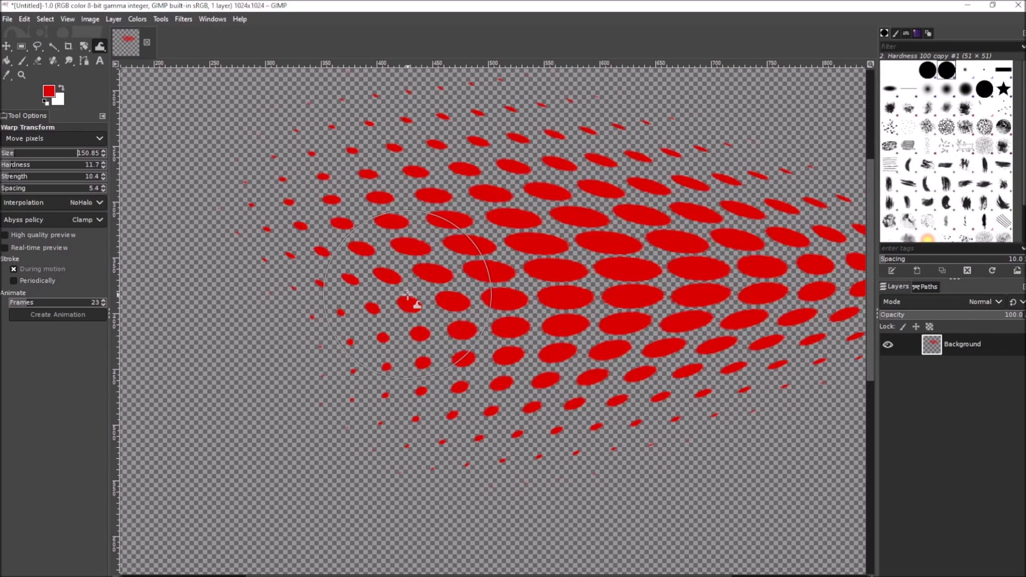
pyautogui.moveTo(580, 270)
pyautogui.mouseDown()
pyautogui.moveTo(737, 247)
pyautogui.moveTo(606, 293)
pyautogui.moveTo(415, 278)
pyautogui.mouseUp()
pyautogui.hotkey('ctrl', 'x')
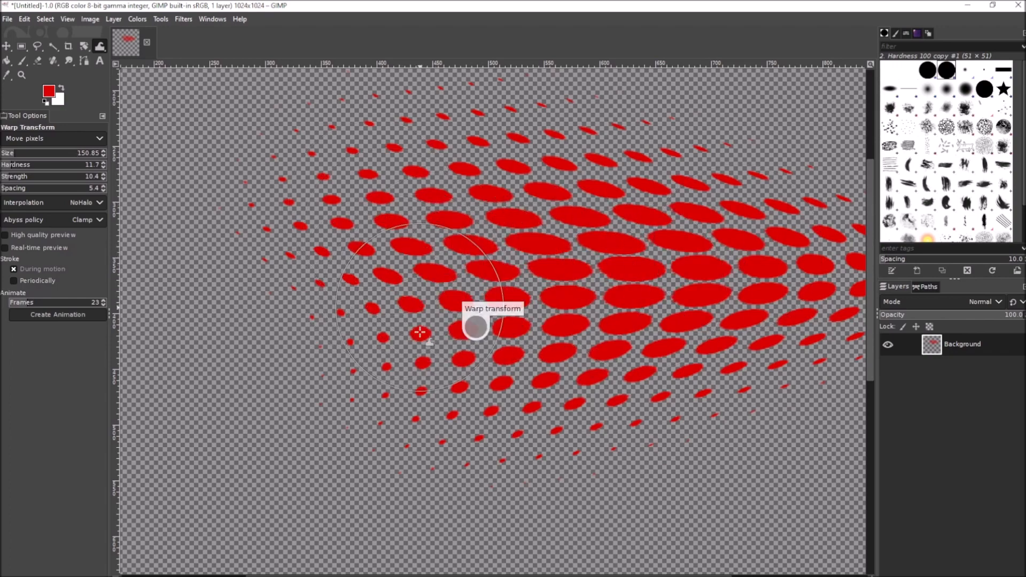
pyautogui.hotkey('ctrl', 'z')
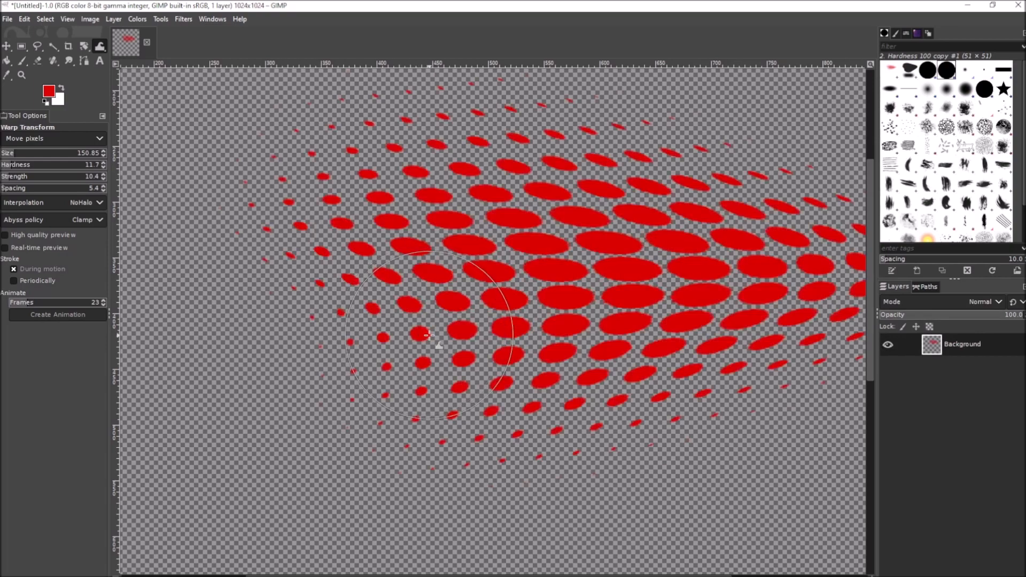
pyautogui.moveTo(428, 329); pyautogui.dragTo(450, 391)
pyautogui.scroll(-1, 448, 384)
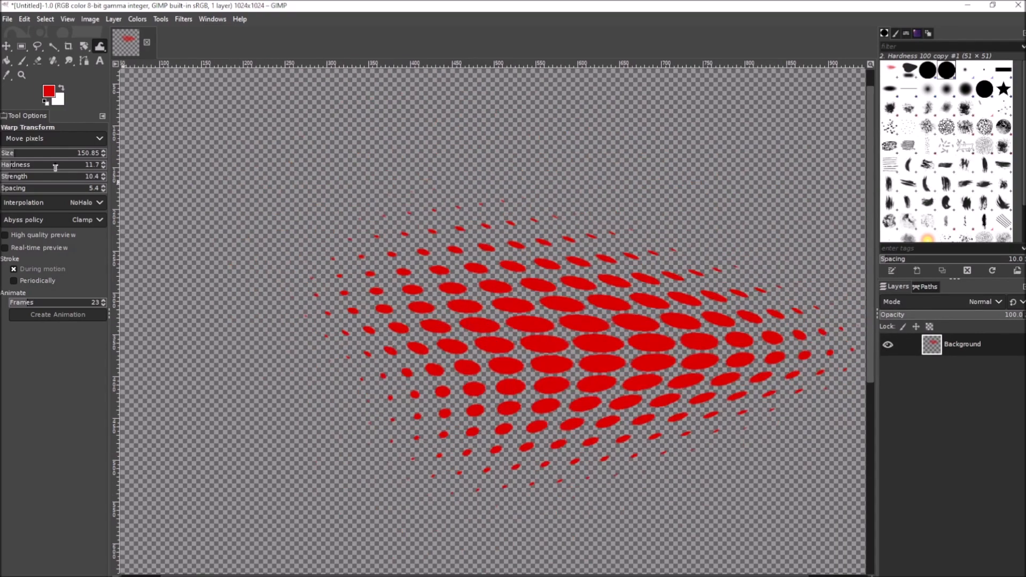
pyautogui.moveTo(619, 353); pyautogui.dragTo(340, 353)
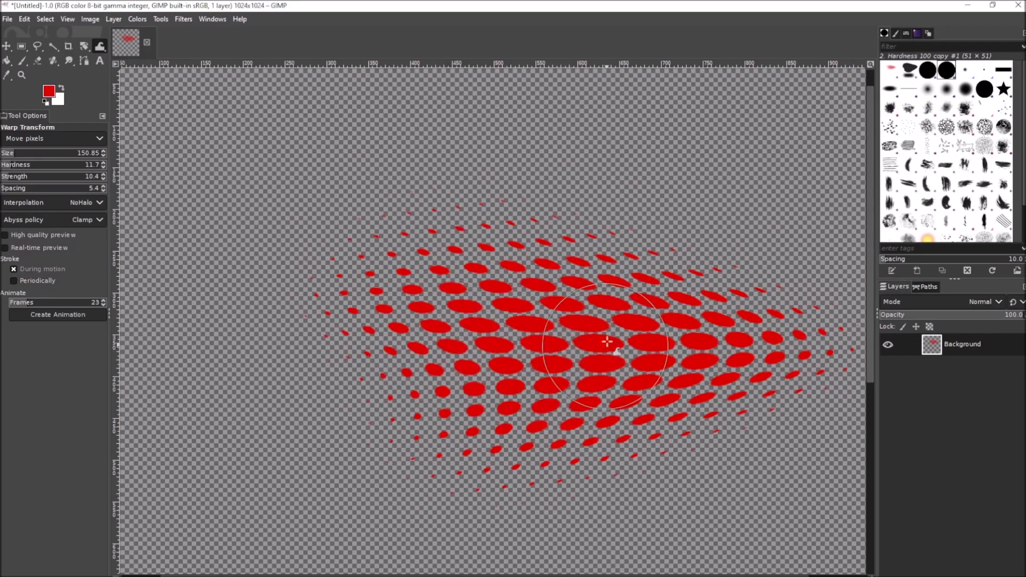
# - Set the Warp Transform size to 517.15, push the halftone dots slightly toward the right, and apply the warp
pyautogui.moveTo(30, 156); pyautogui.dragTo(52, 156)
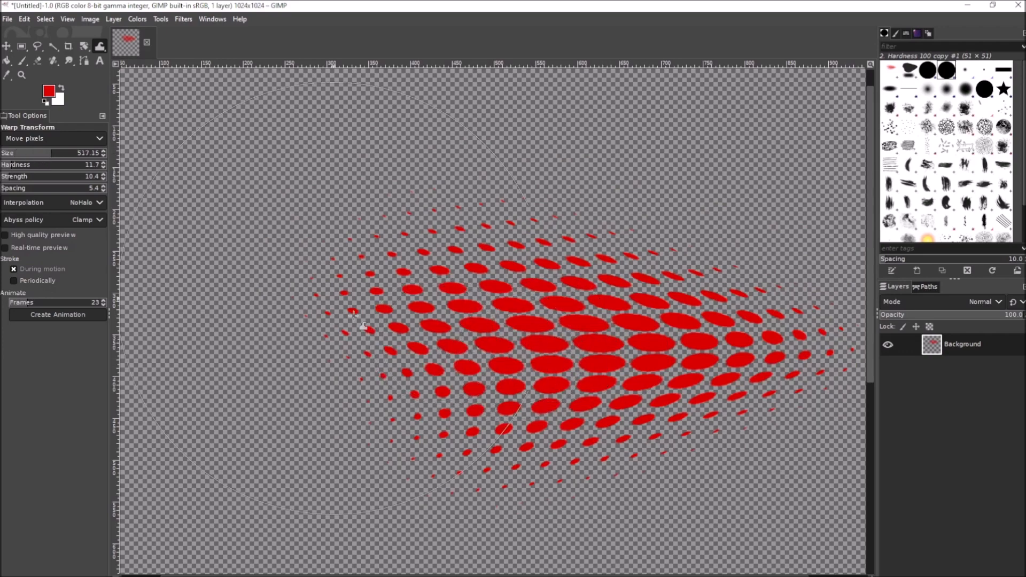
pyautogui.scroll(-1, 411, 329)
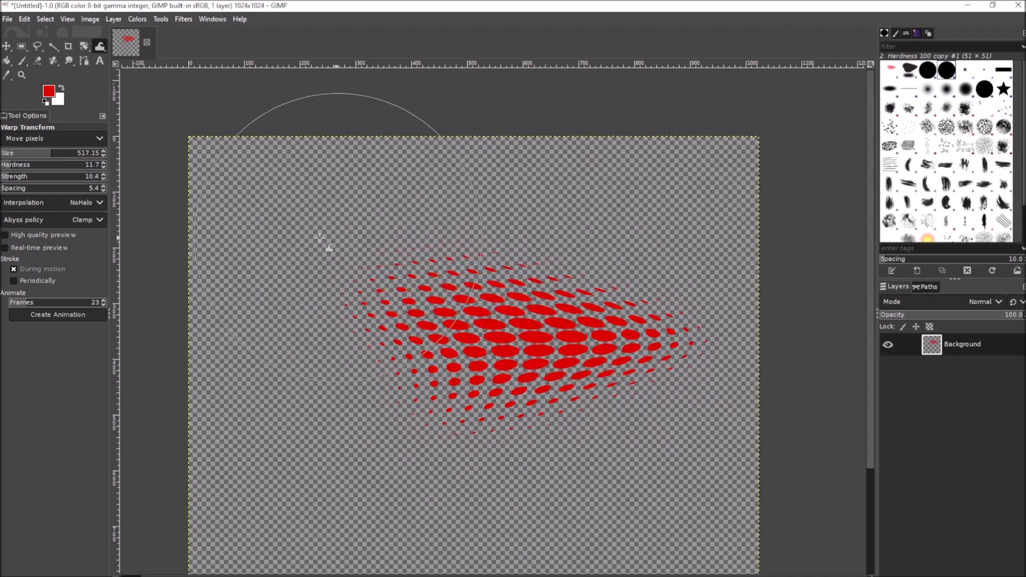
pyautogui.moveTo(362, 359); pyautogui.dragTo(710, 339)
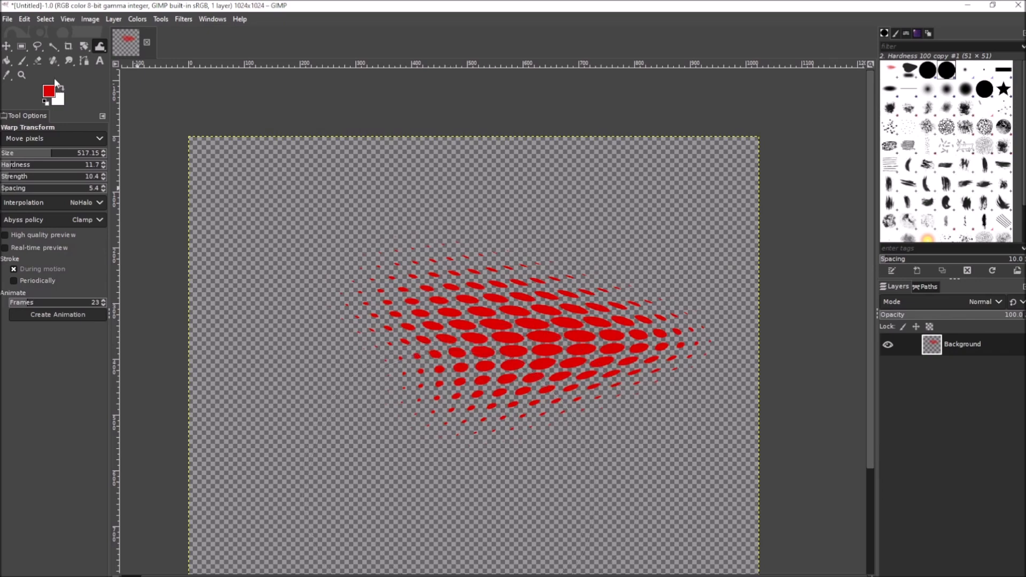
pyautogui.press('r')
pyautogui.scroll(2, 545, 321)
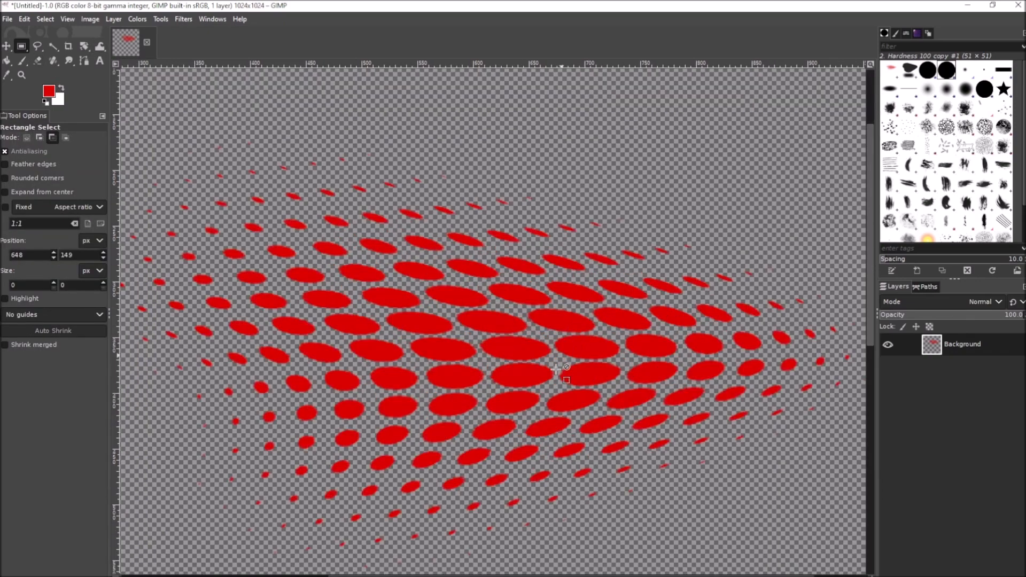
pyautogui.scroll(-1, 539, 383)
pyautogui.scroll(-2, 539, 382)
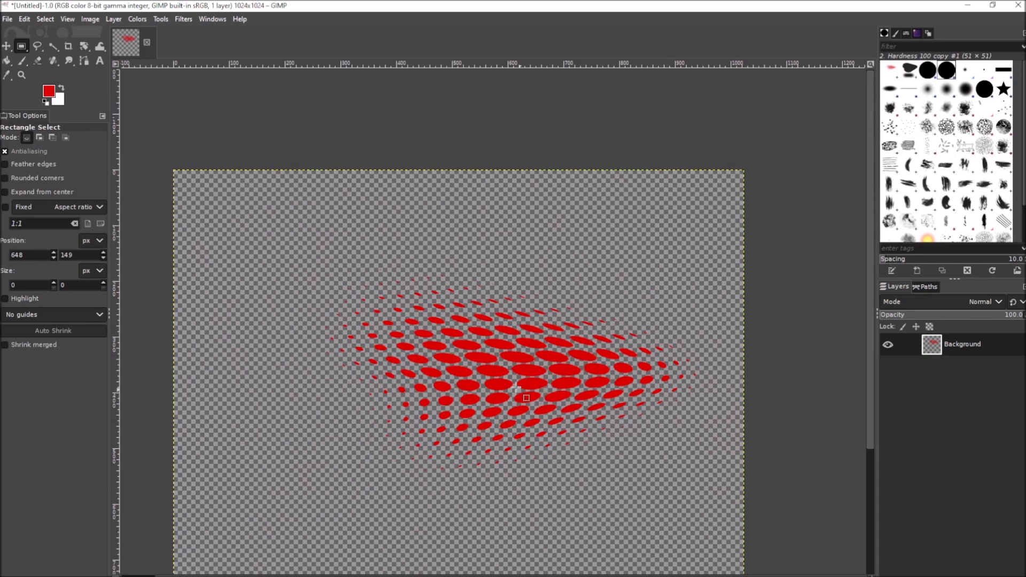
pyautogui.click(20, 62)
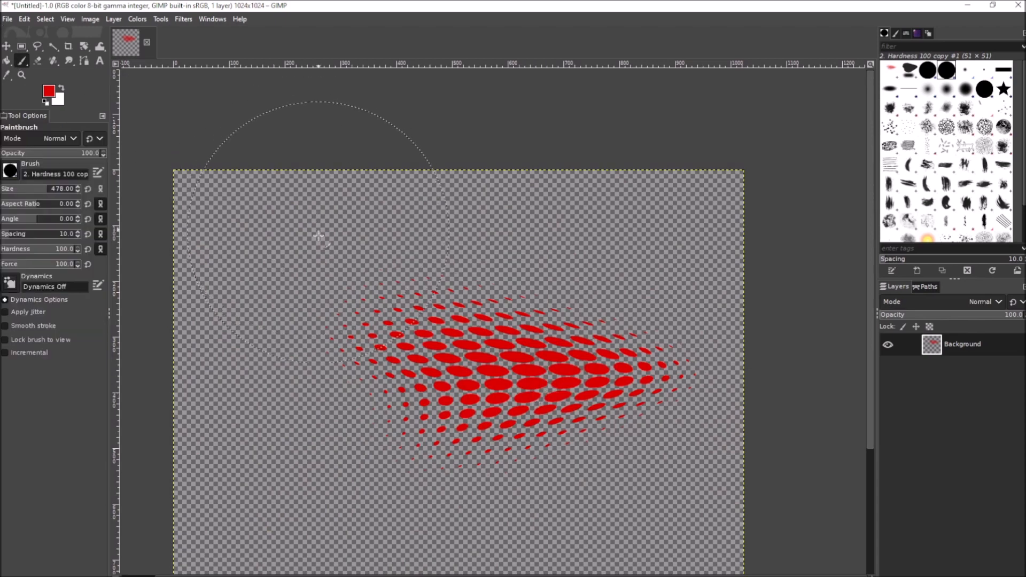
pyautogui.click(22, 46)
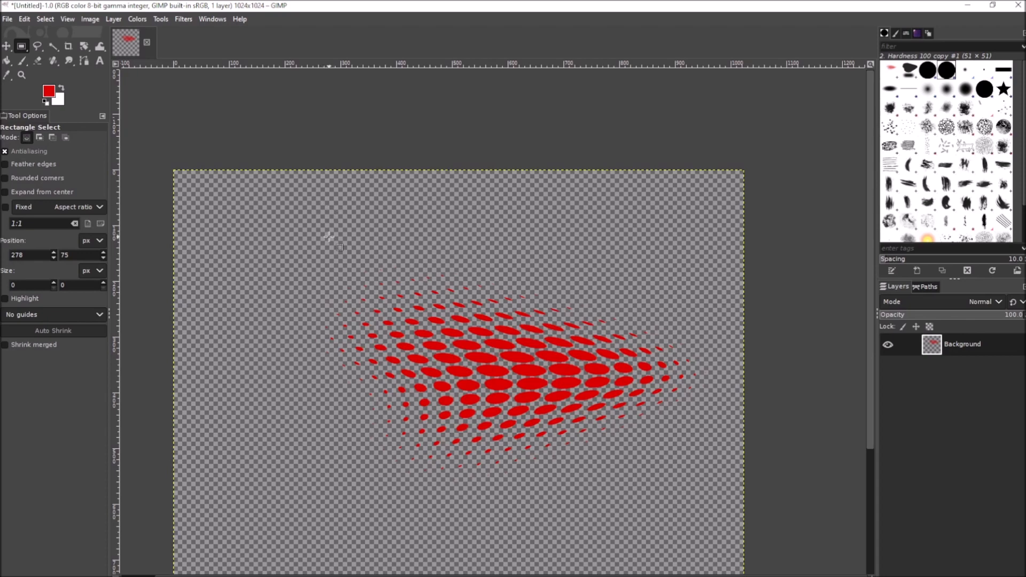
pyautogui.click(253, 126)
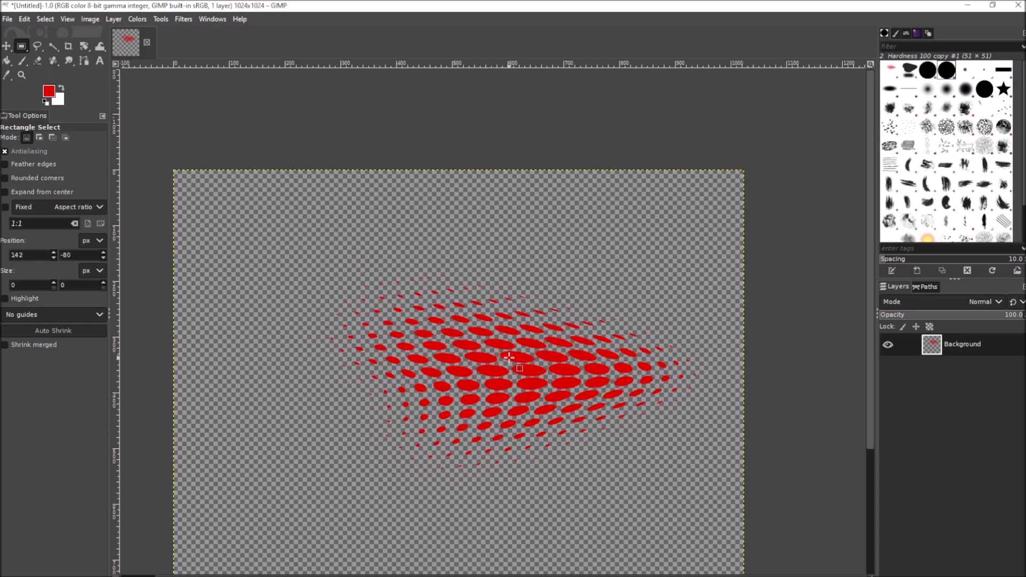